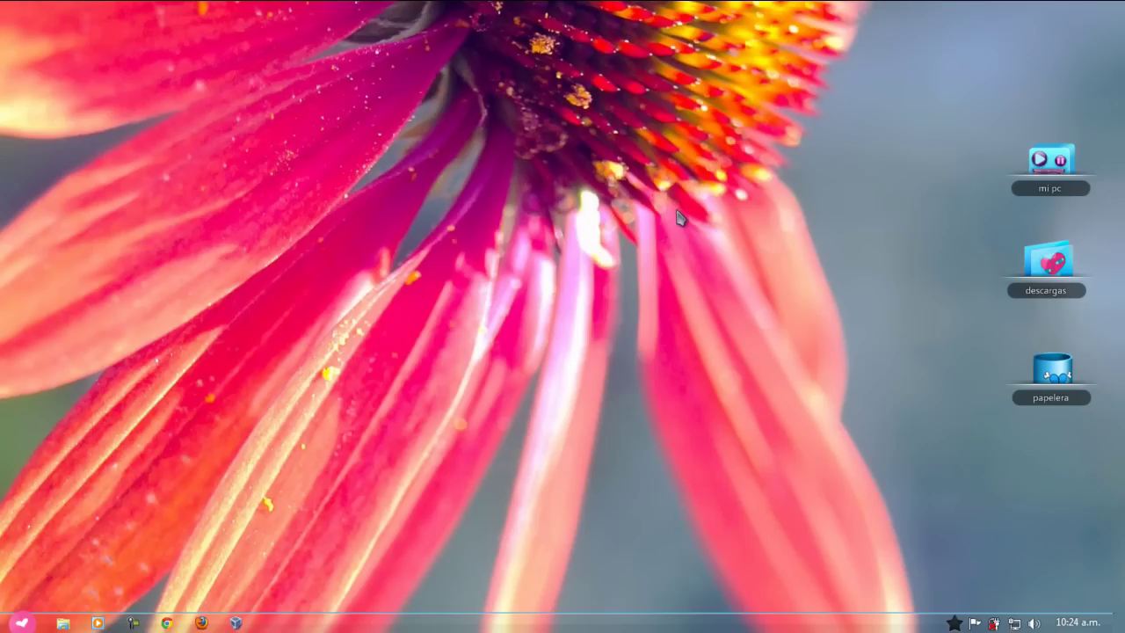
Switch to Chrome and read the newest personal message in the YouTube inbox, highlighting the theme title "Nuevo tema para windows 7- radiance"
{"action": "left_click", "coordinate": [171, 625]}
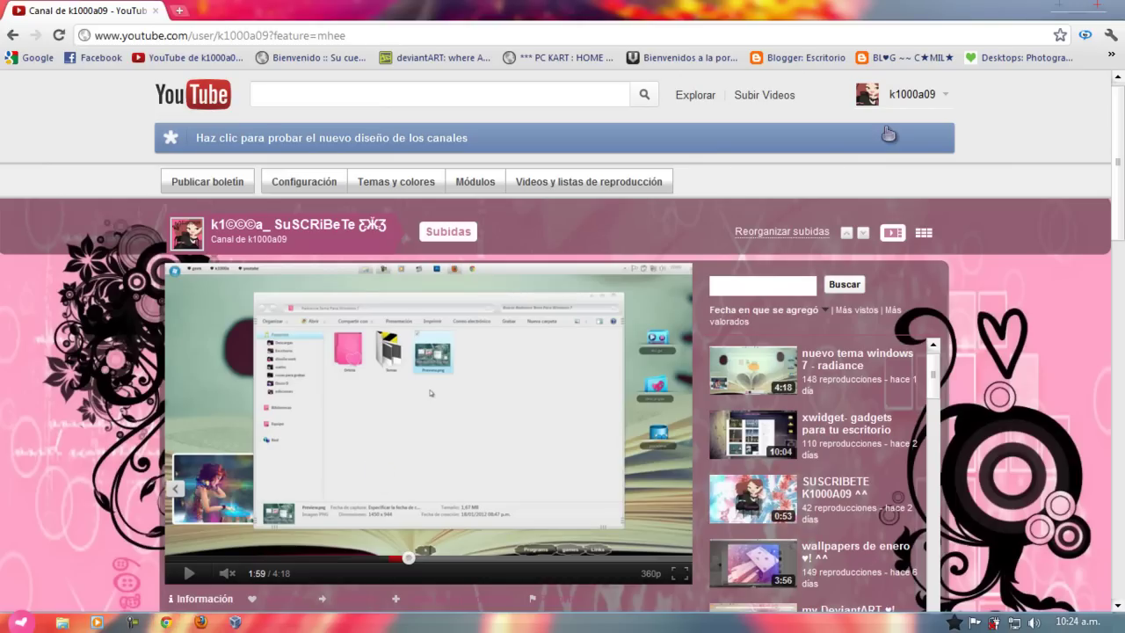
{"action": "left_click", "coordinate": [910, 94]}
{"action": "left_click", "coordinate": [695, 331]}
{"action": "left_click", "coordinate": [568, 287]}
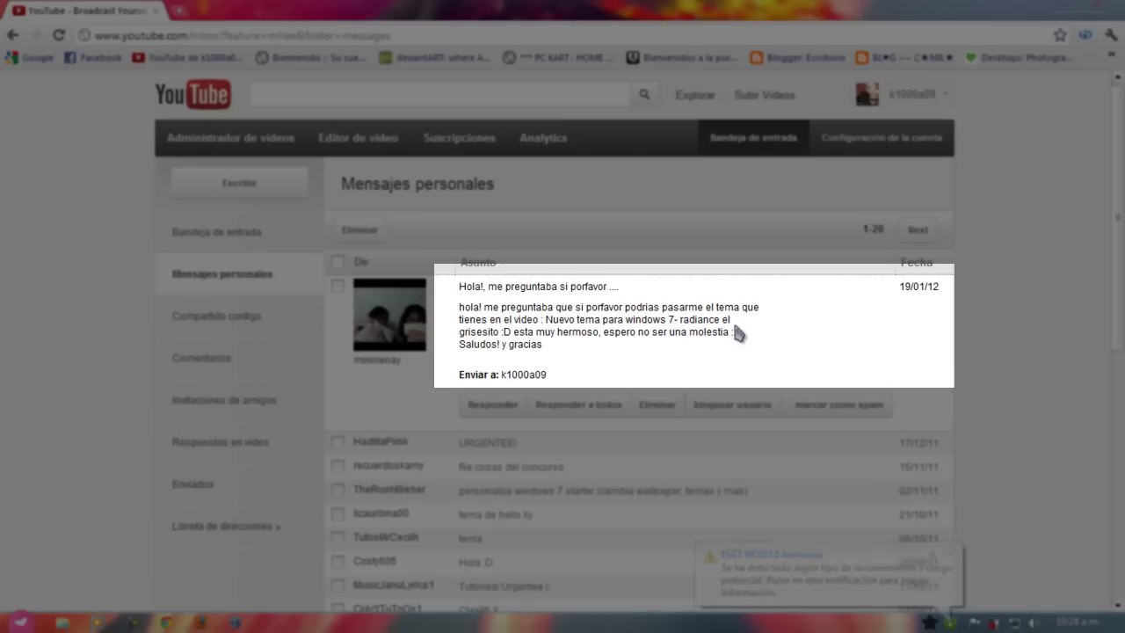
{"action": "left_click_drag", "start_coordinate": [726, 322], "coordinate": [550, 317]}
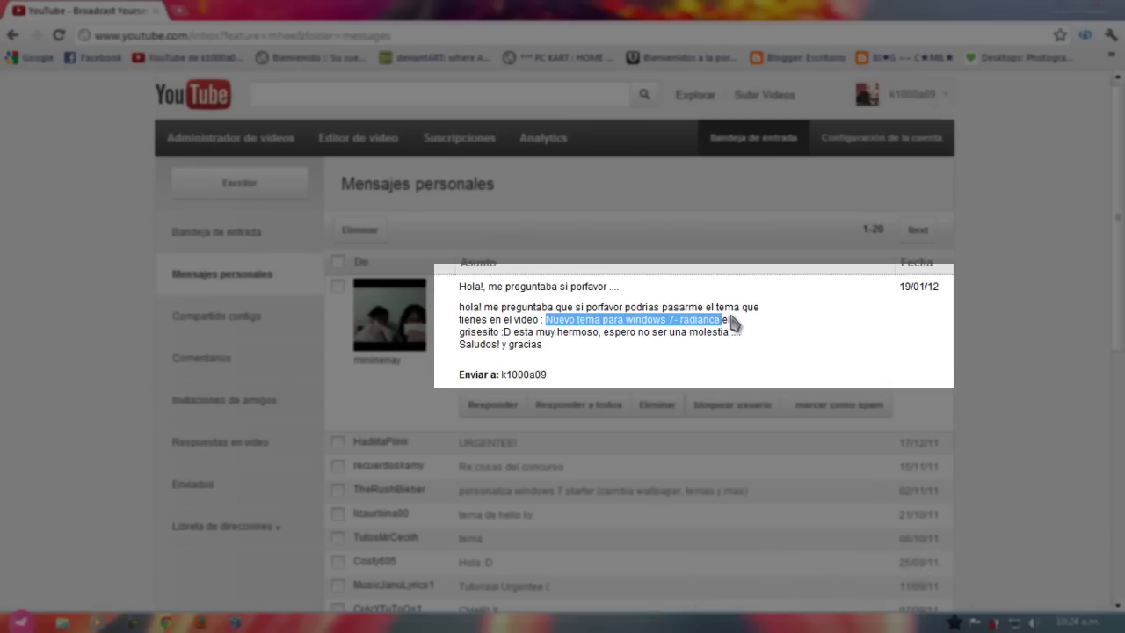
{"action": "left_click", "coordinate": [728, 324]}
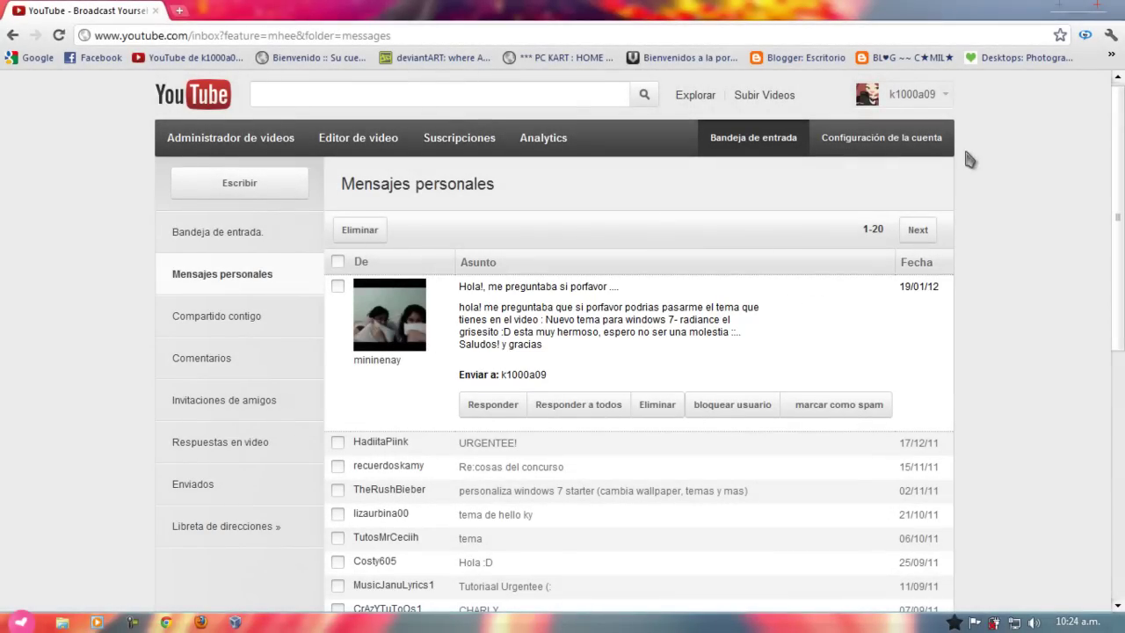
Go back to the YouTube channel page and view the Radiance theme video from 2:27
{"action": "left_click", "coordinate": [905, 94]}
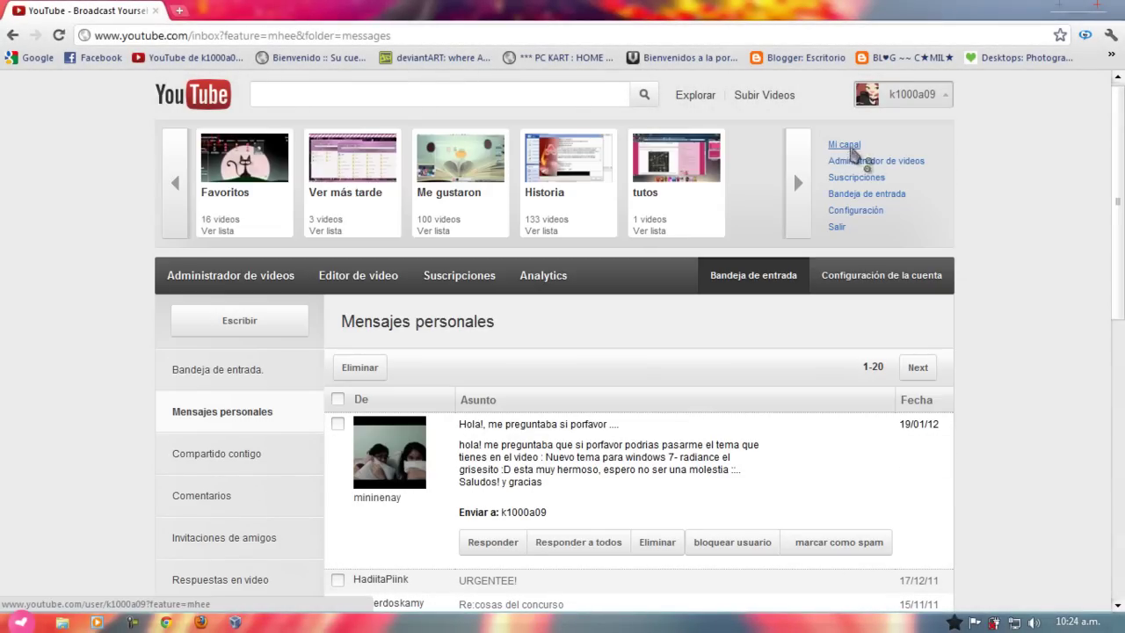
{"action": "left_click", "coordinate": [844, 145]}
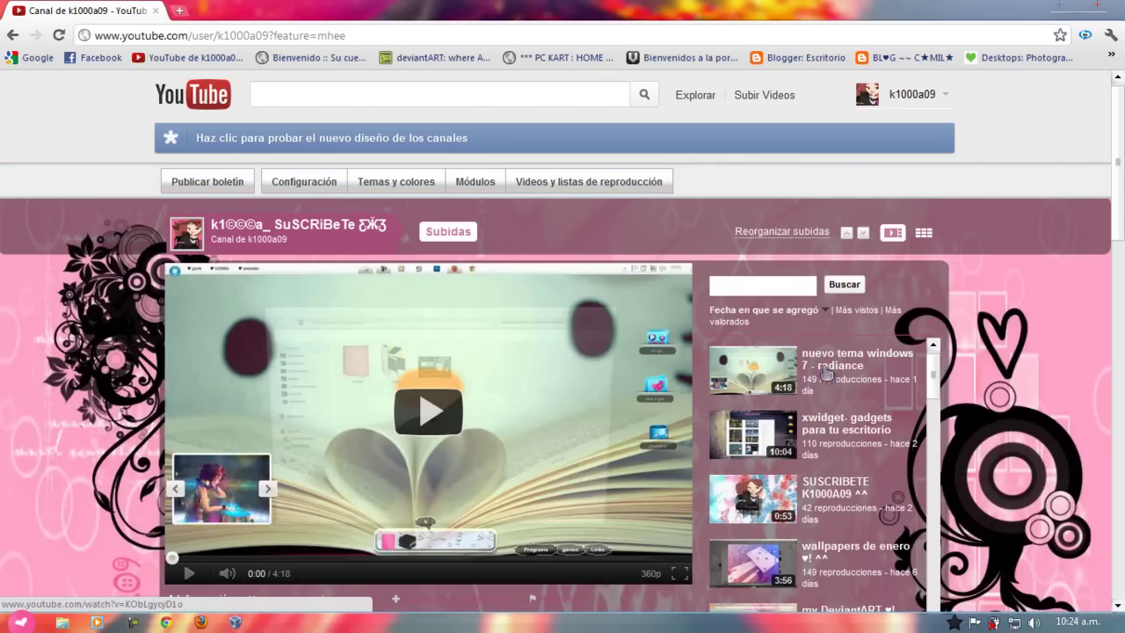
{"action": "scroll", "coordinate": [410, 334], "scroll_direction": "down", "scroll_amount": 1}
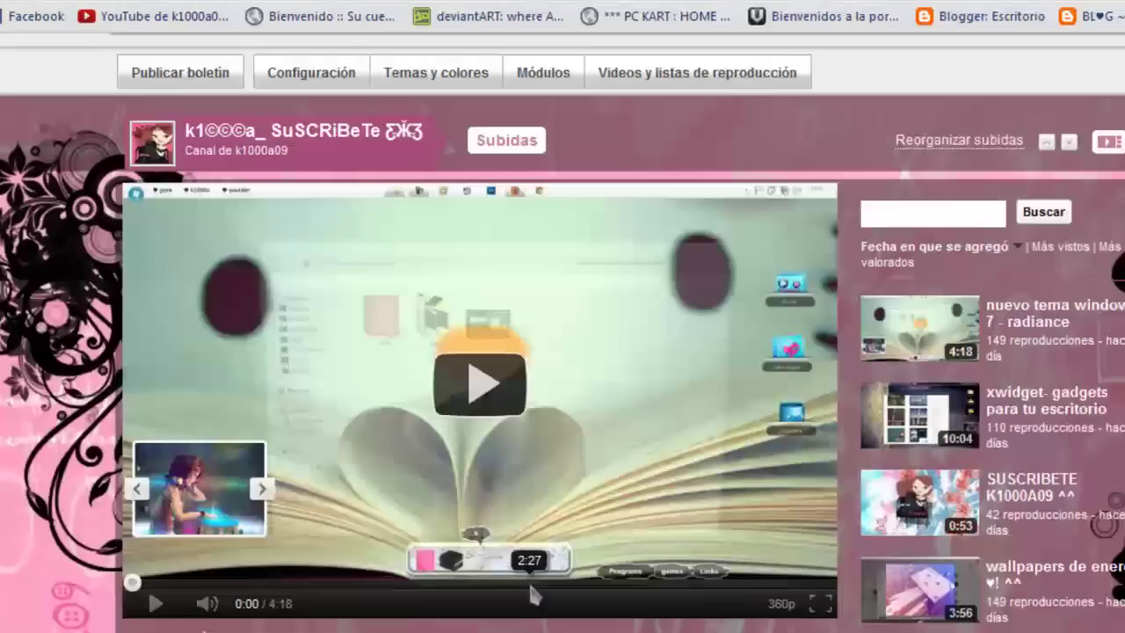
{"action": "left_click", "coordinate": [466, 476]}
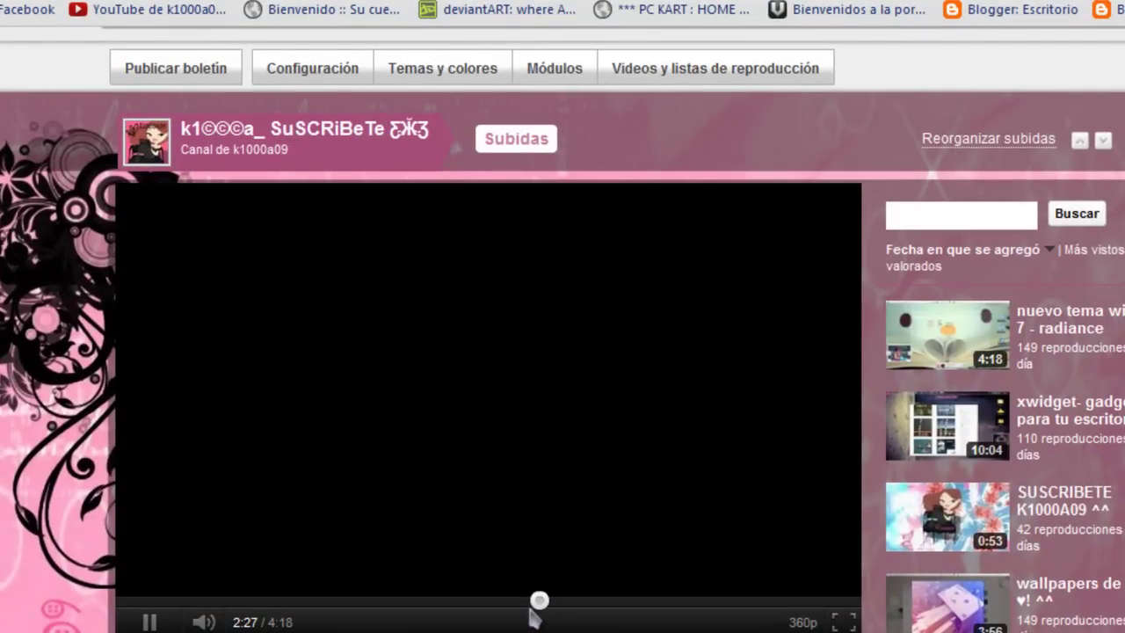
{"action": "left_click", "coordinate": [538, 605]}
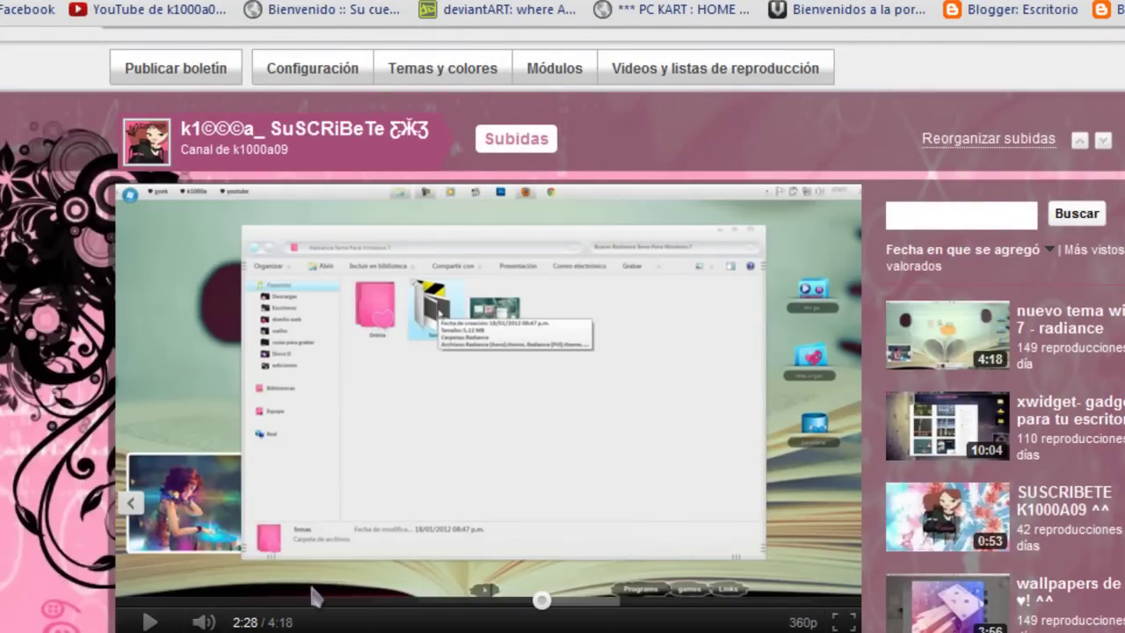
{"action": "left_click", "coordinate": [146, 622]}
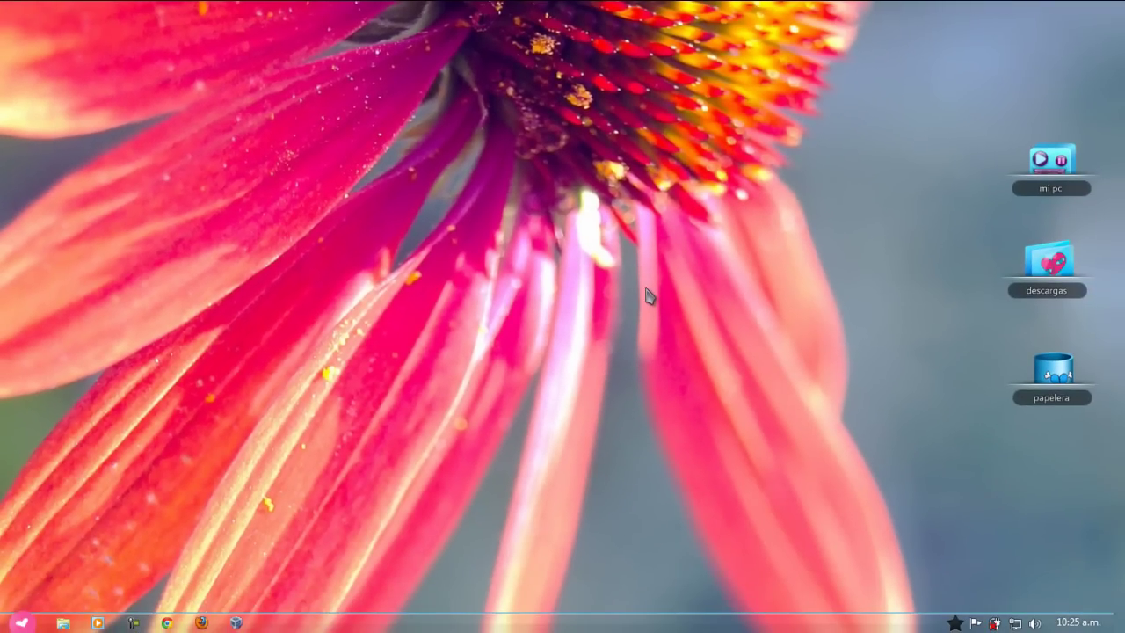
Reveal the hidden desktop icons and open the extracted "Beginnings Visual Style para Windows 7" folder, shifting its window slightly
{"action": "double_click", "coordinate": [484, 290]}
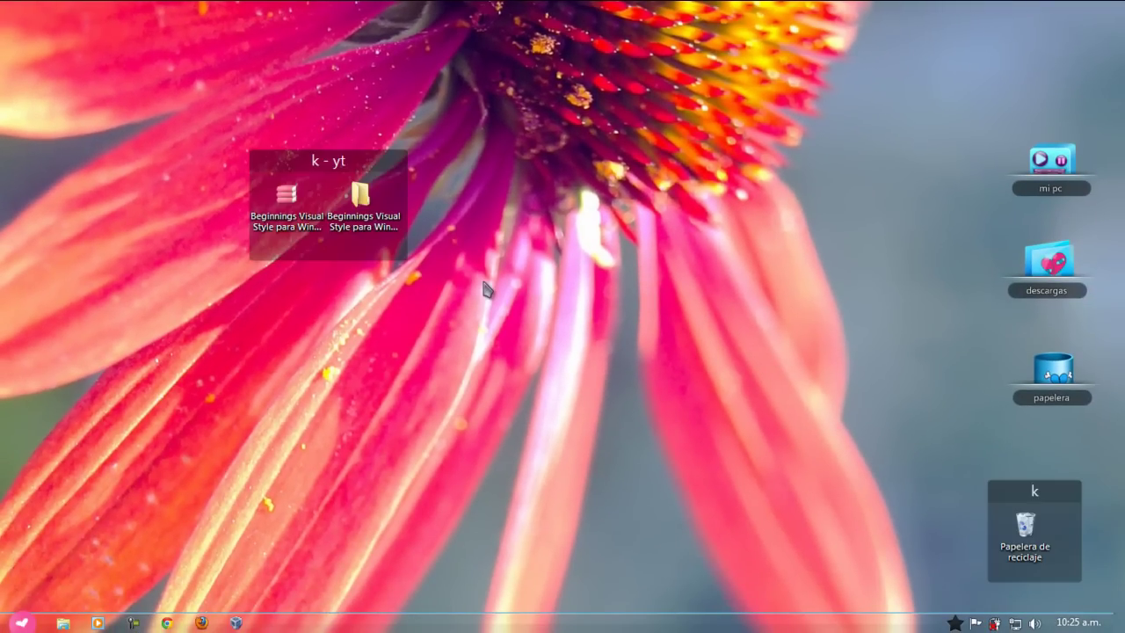
{"action": "right_click", "coordinate": [272, 236]}
{"action": "left_click", "coordinate": [348, 211]}
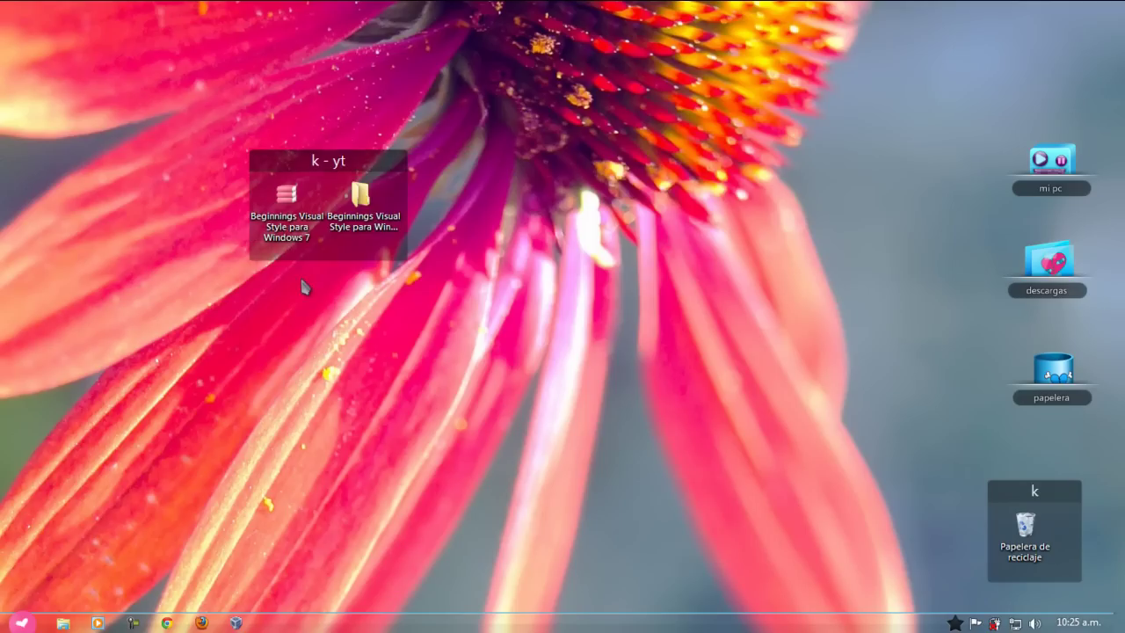
{"action": "double_click", "coordinate": [369, 215]}
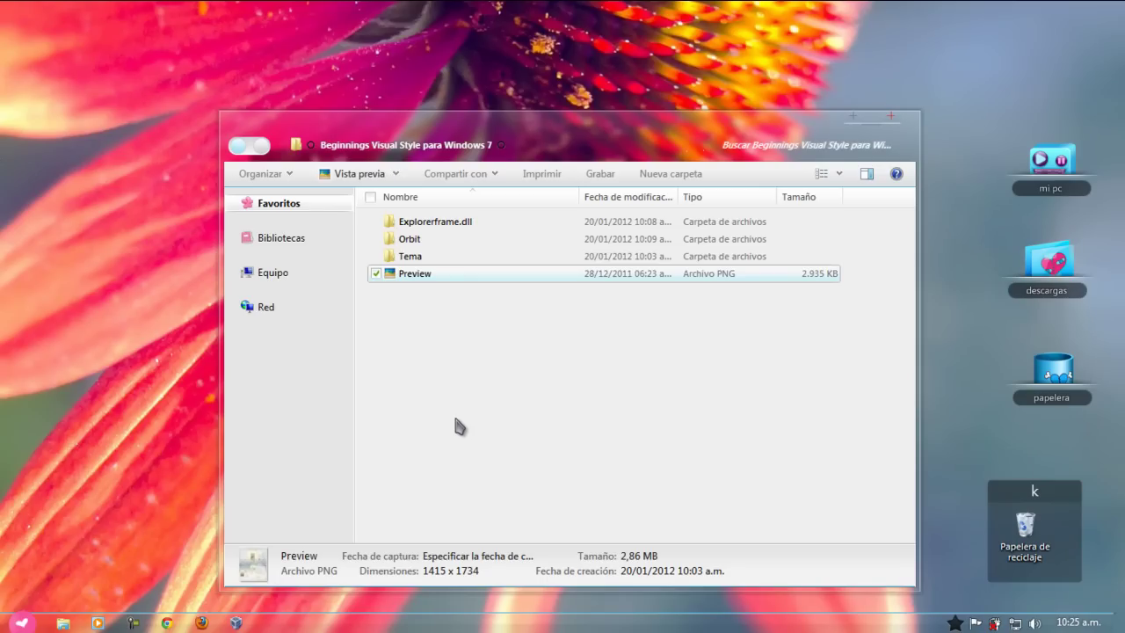
{"action": "left_click", "coordinate": [455, 339]}
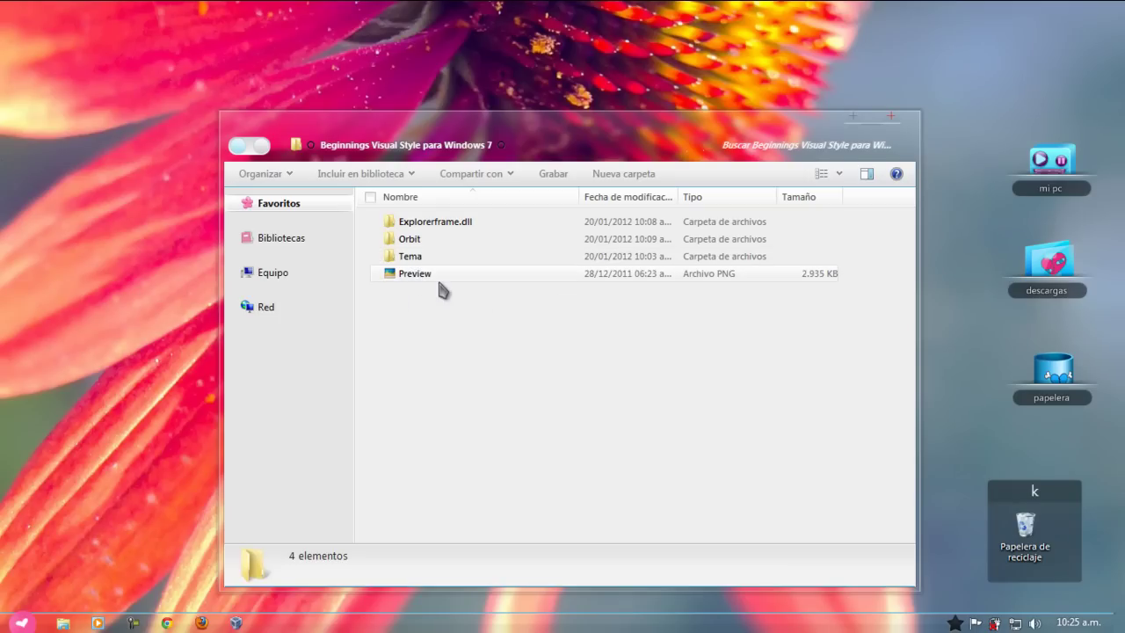
{"action": "left_click_drag", "start_coordinate": [491, 139], "coordinate": [469, 123]}
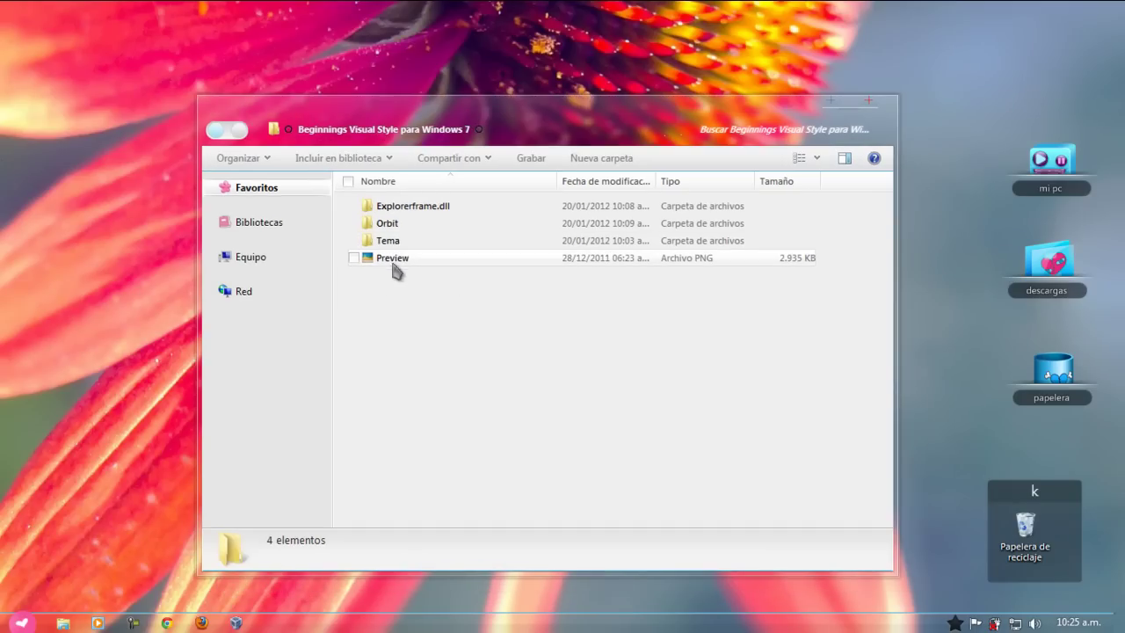
Open the Preview image and examine the theme's start menu, taskbar and context menu up close, then close the viewer
{"action": "left_click", "coordinate": [407, 260]}
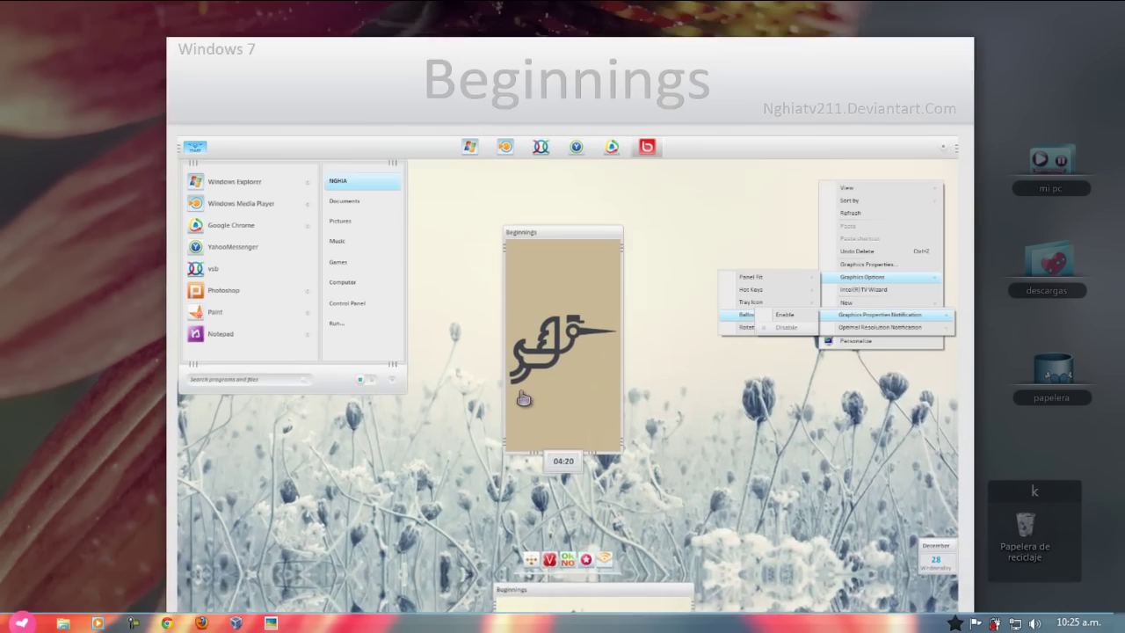
{"action": "left_click_drag", "start_coordinate": [524, 398], "coordinate": [543, 190]}
{"action": "scroll", "coordinate": [544, 190], "scroll_direction": "up", "scroll_amount": 5}
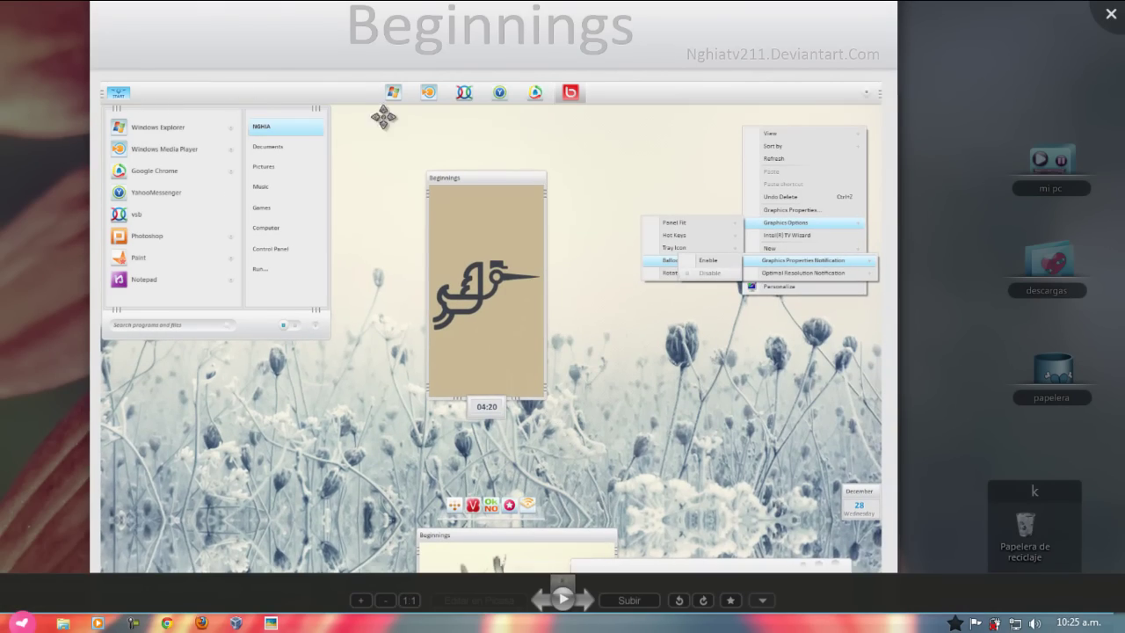
{"action": "left_click_drag", "start_coordinate": [543, 482], "coordinate": [573, 426]}
{"action": "scroll", "coordinate": [573, 427], "scroll_direction": "up", "scroll_amount": 3}
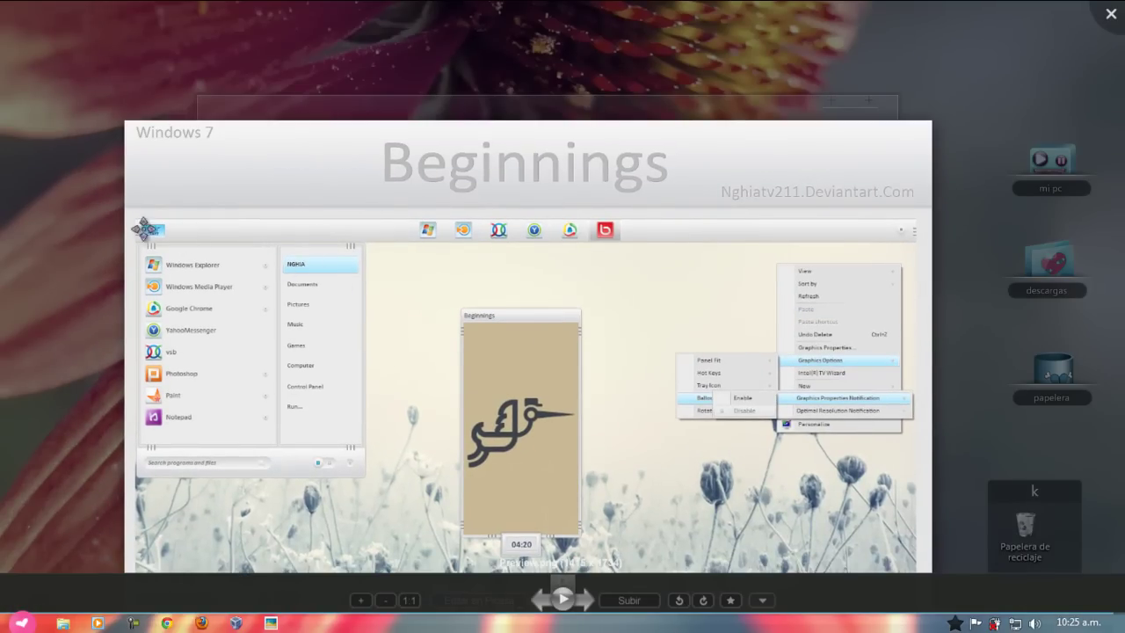
{"action": "left_click_drag", "start_coordinate": [605, 466], "coordinate": [572, 415]}
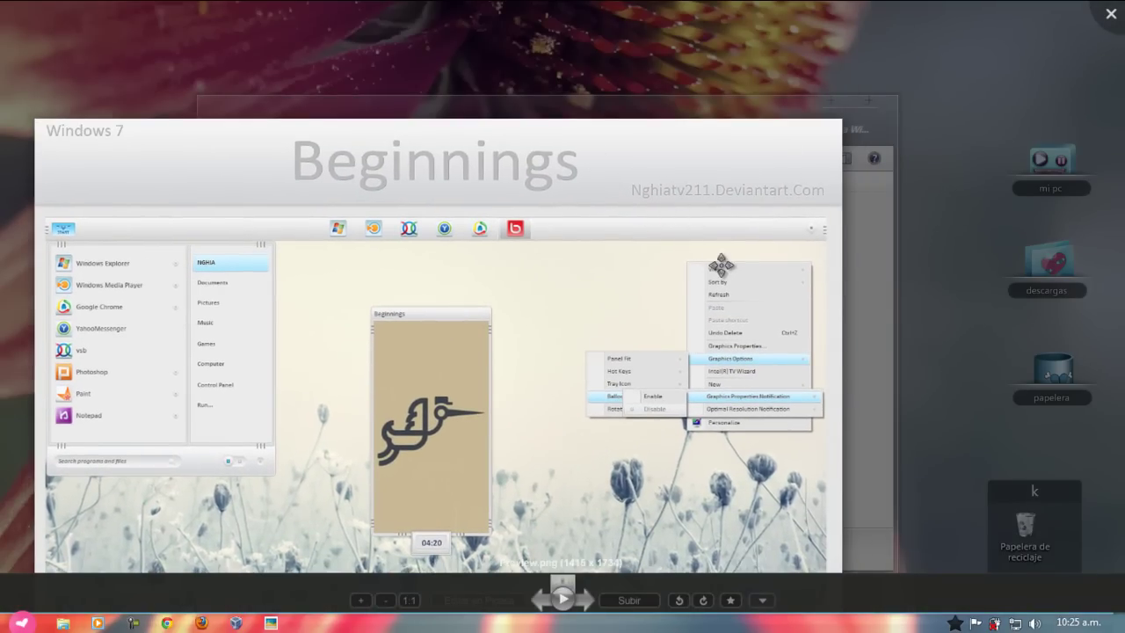
{"action": "scroll", "coordinate": [719, 275], "scroll_direction": "up", "scroll_amount": 1}
{"action": "scroll", "coordinate": [719, 275], "scroll_direction": "up", "scroll_amount": 2}
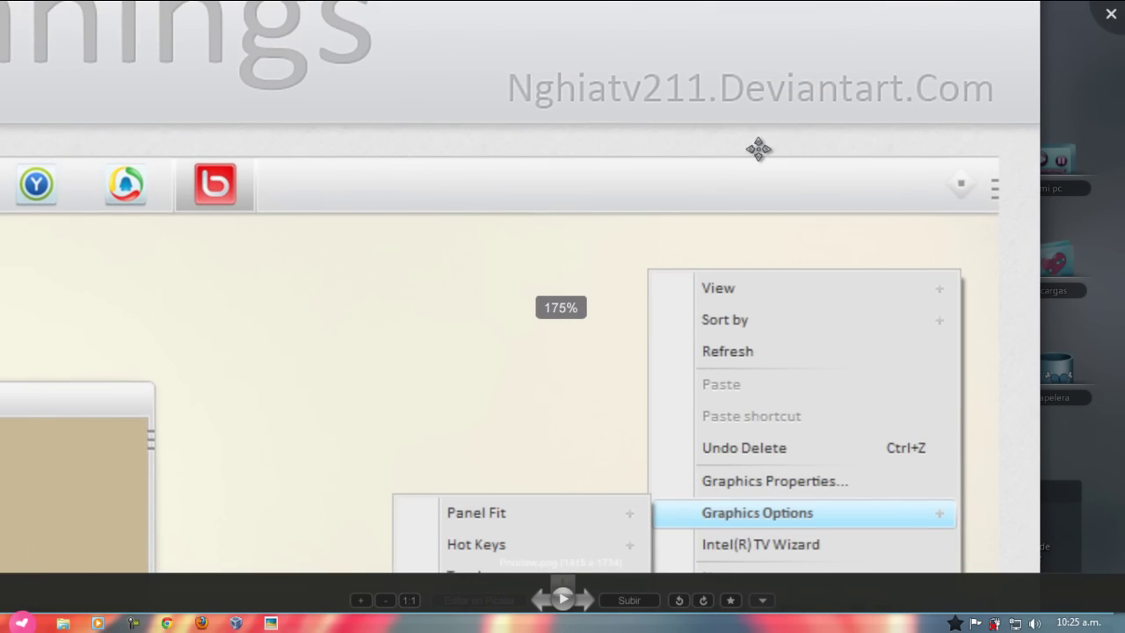
{"action": "scroll", "coordinate": [744, 230], "scroll_direction": "down", "scroll_amount": 2}
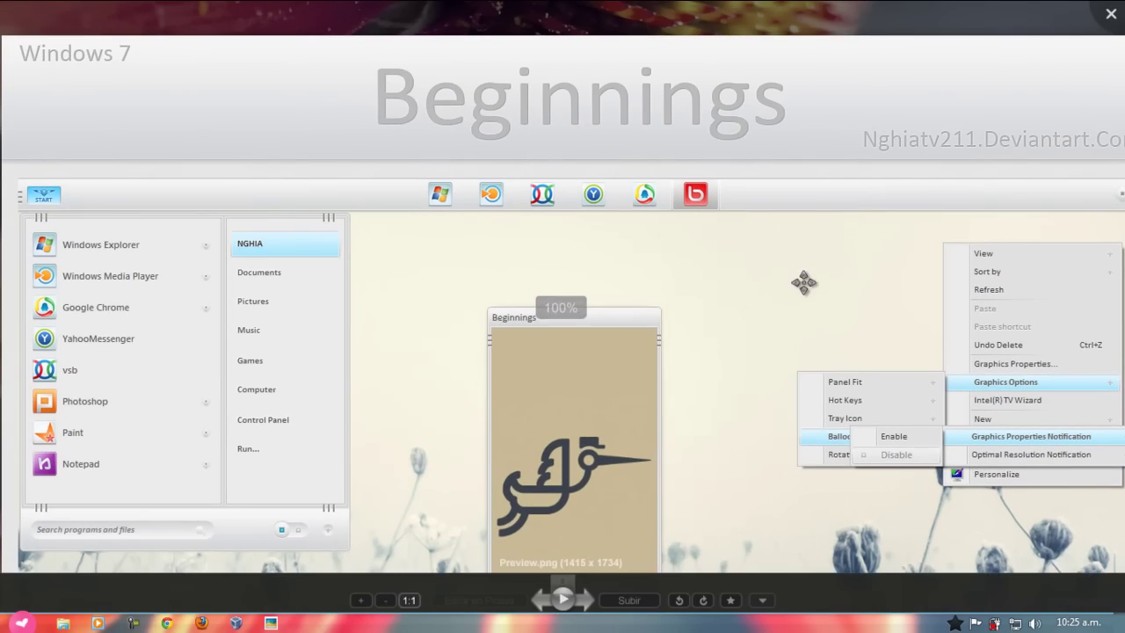
{"action": "key", "text": "Escape"}
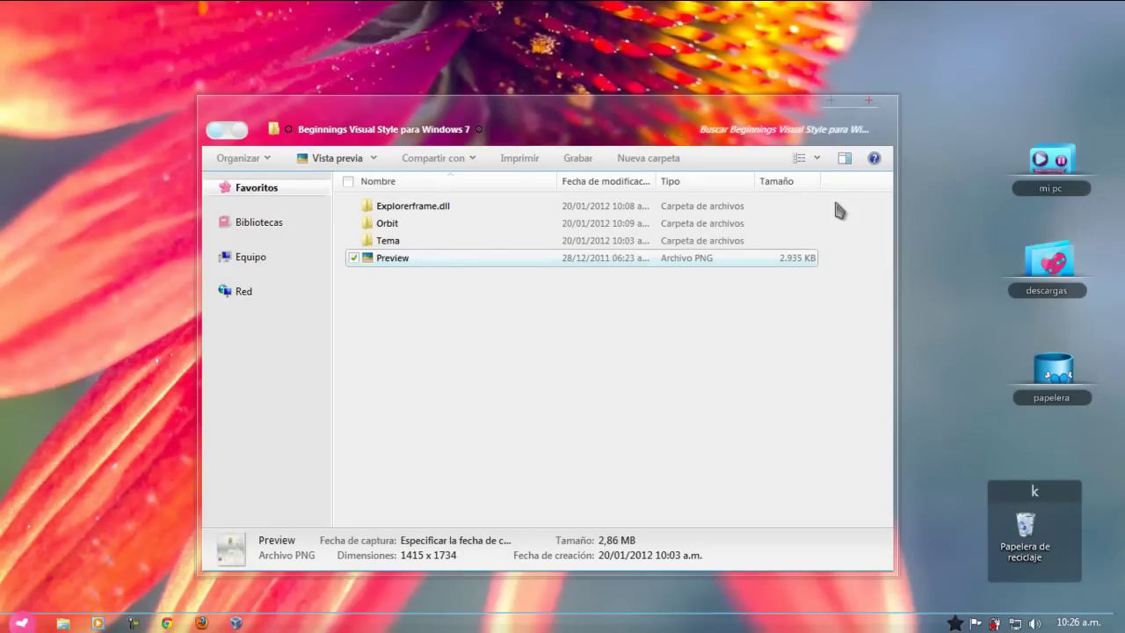
Look inside the Tema folder, select both Beginnings items, and return to the parent folder
{"action": "left_click", "coordinate": [396, 244]}
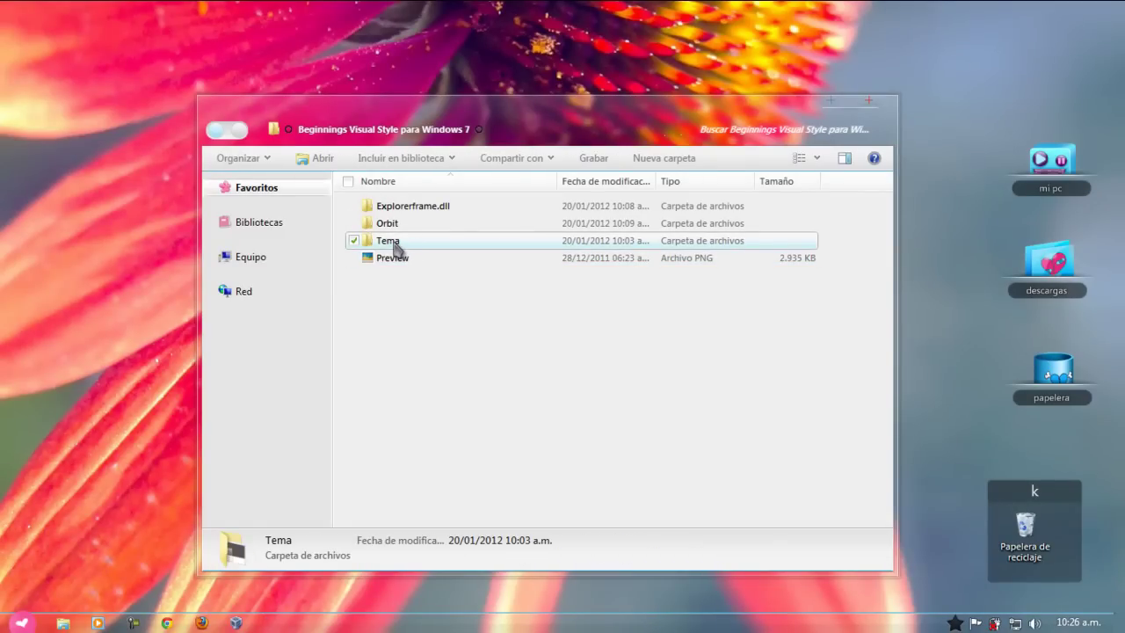
{"action": "double_click", "coordinate": [395, 246]}
{"action": "left_click_drag", "start_coordinate": [522, 301], "coordinate": [410, 211]}
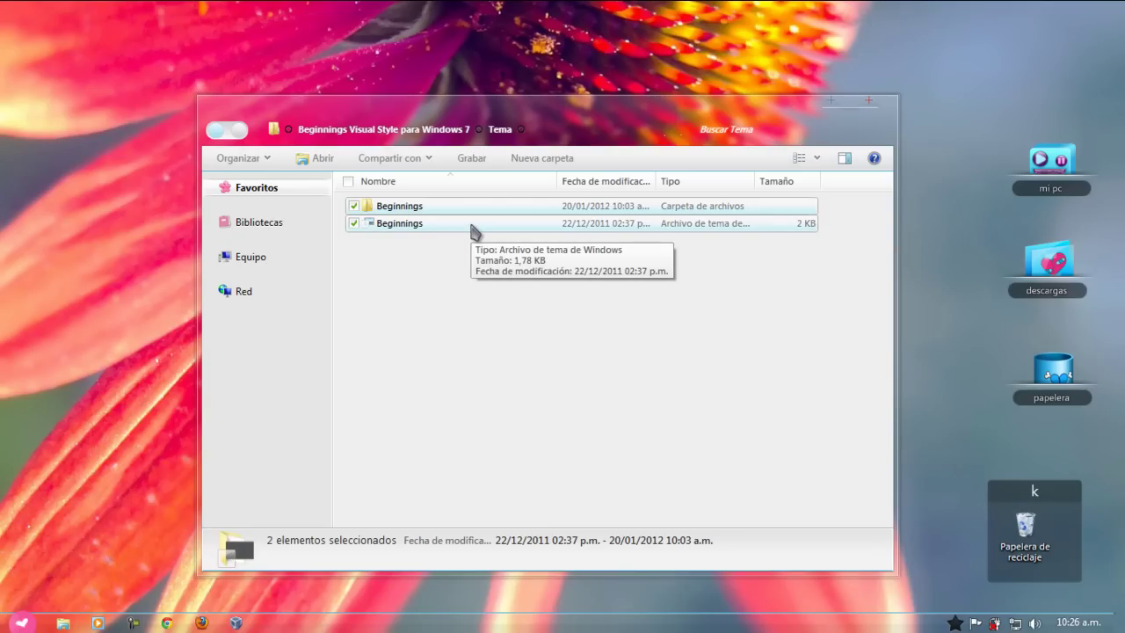
{"action": "left_click", "coordinate": [405, 133]}
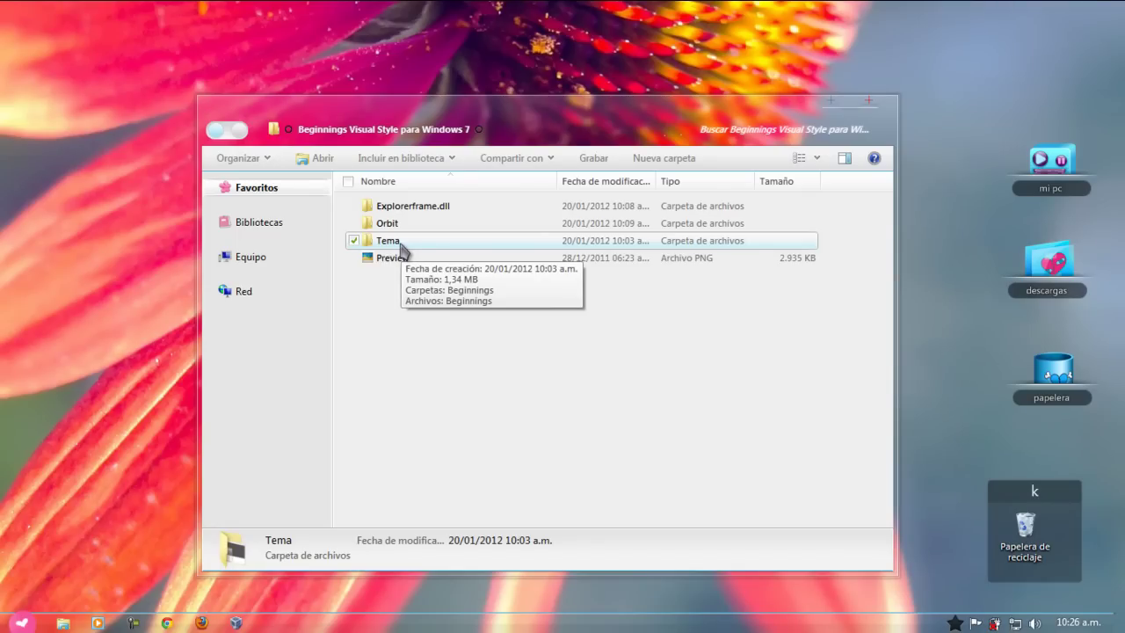
Open the desktop's Personalización settings, then bring the theme folder window back and place it over them
{"action": "left_click", "coordinate": [829, 103]}
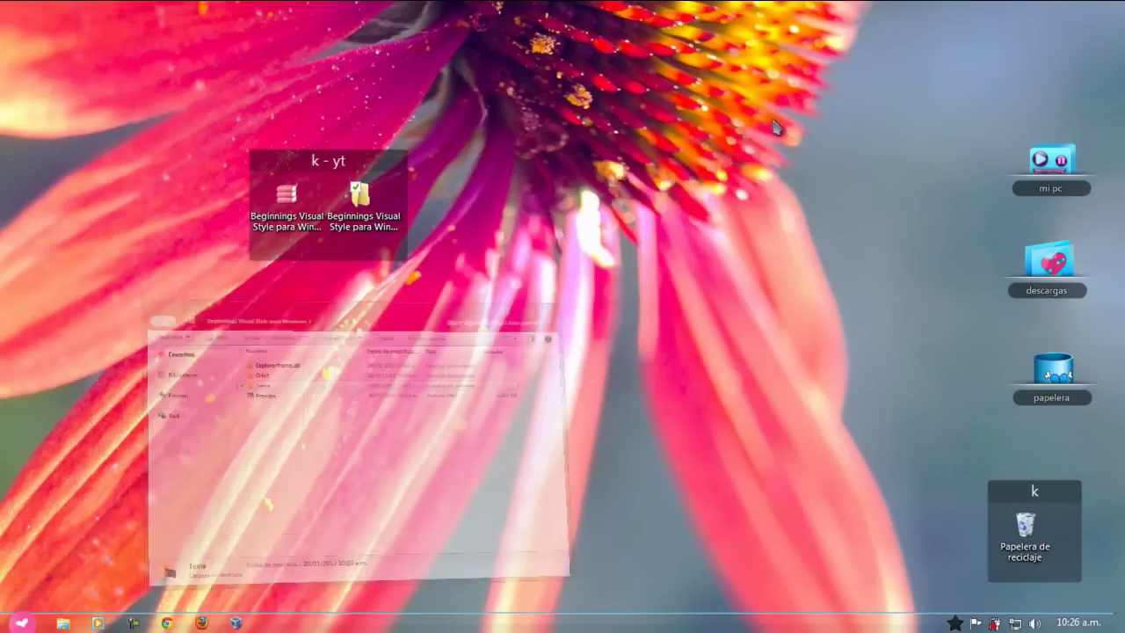
{"action": "right_click", "coordinate": [484, 124]}
{"action": "left_click", "coordinate": [542, 372]}
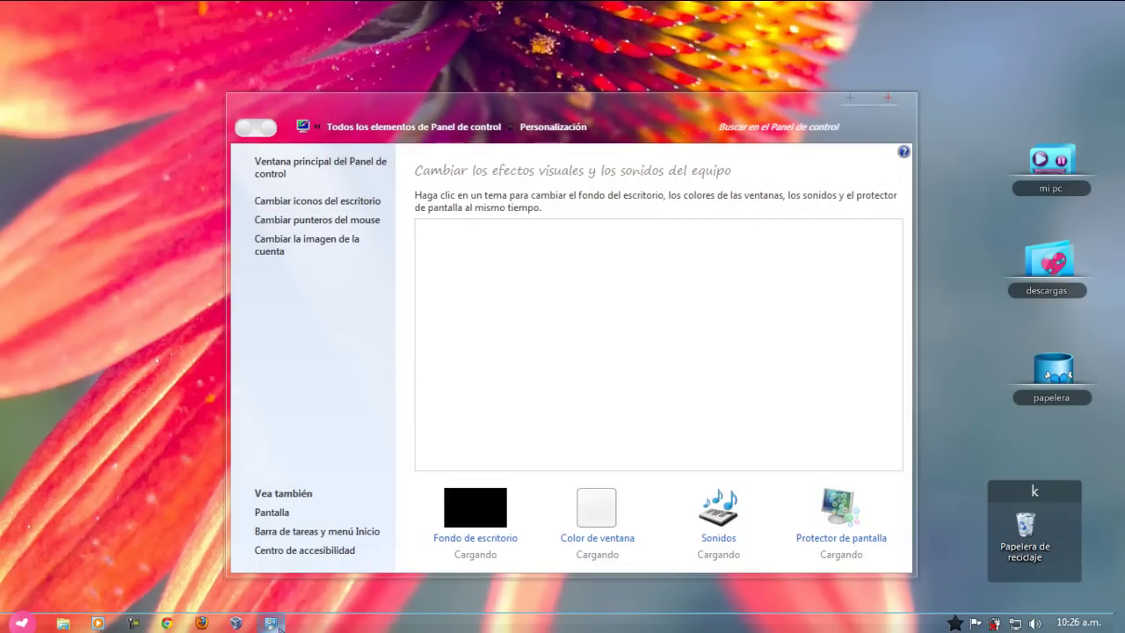
{"action": "left_click", "coordinate": [60, 624]}
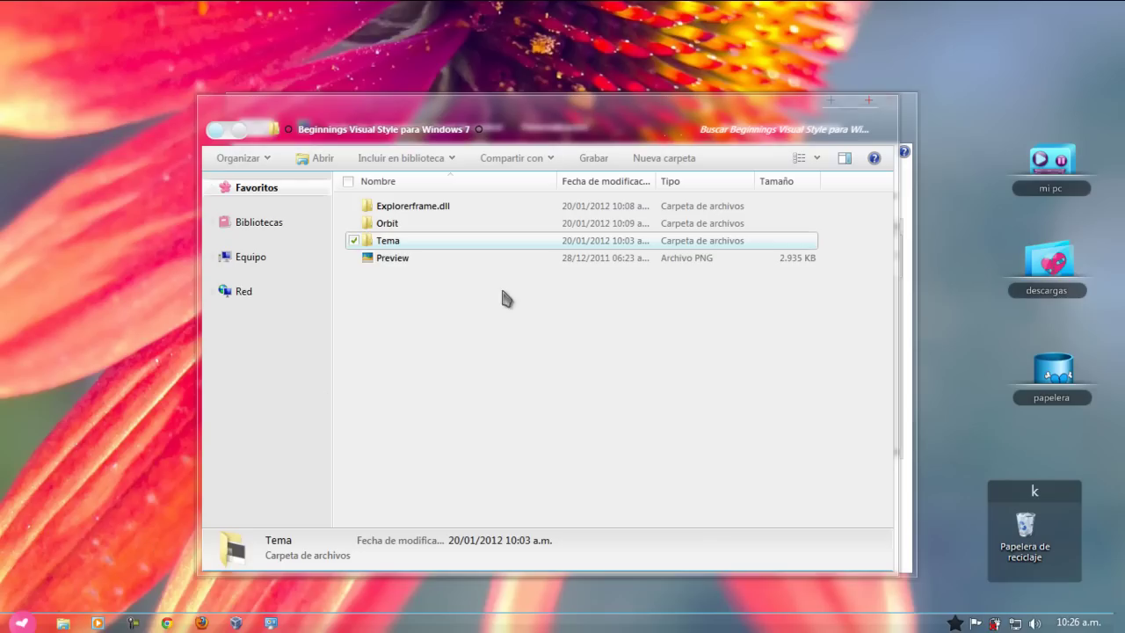
{"action": "left_click_drag", "start_coordinate": [475, 109], "coordinate": [571, 127]}
Look inside the Explorerframe.dll folder and its x86 (32bits) subfolder, then return to the main theme folder
{"action": "left_click", "coordinate": [409, 203]}
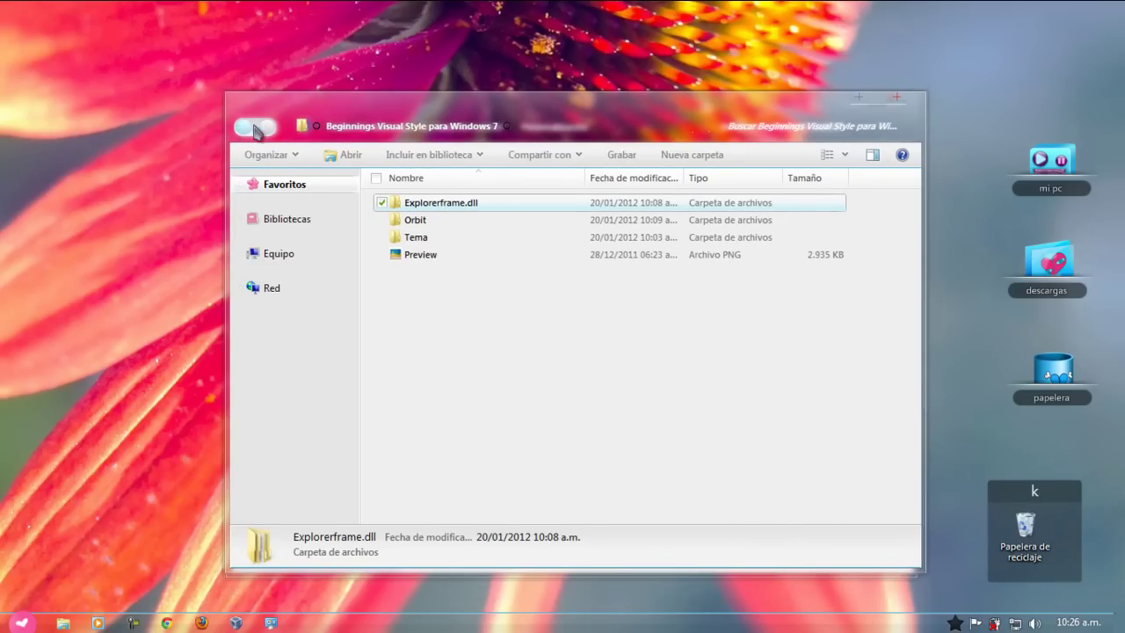
{"action": "left_click", "coordinate": [255, 130]}
{"action": "left_click", "coordinate": [269, 130]}
{"action": "double_click", "coordinate": [455, 208]}
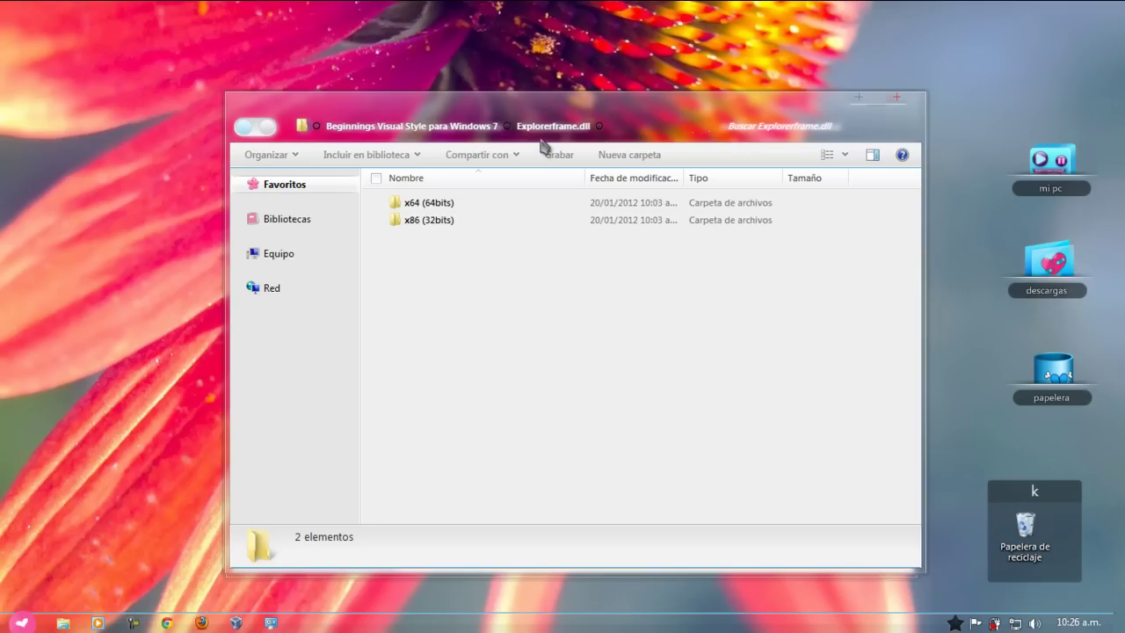
{"action": "left_click", "coordinate": [432, 224]}
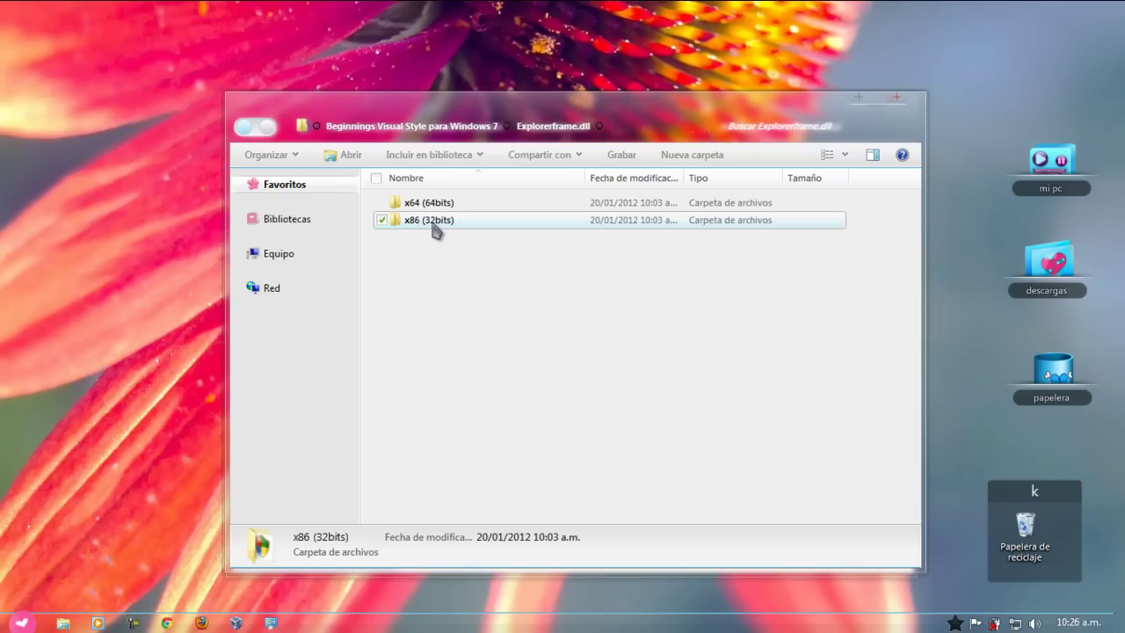
{"action": "double_click", "coordinate": [428, 227]}
{"action": "left_click", "coordinate": [427, 132]}
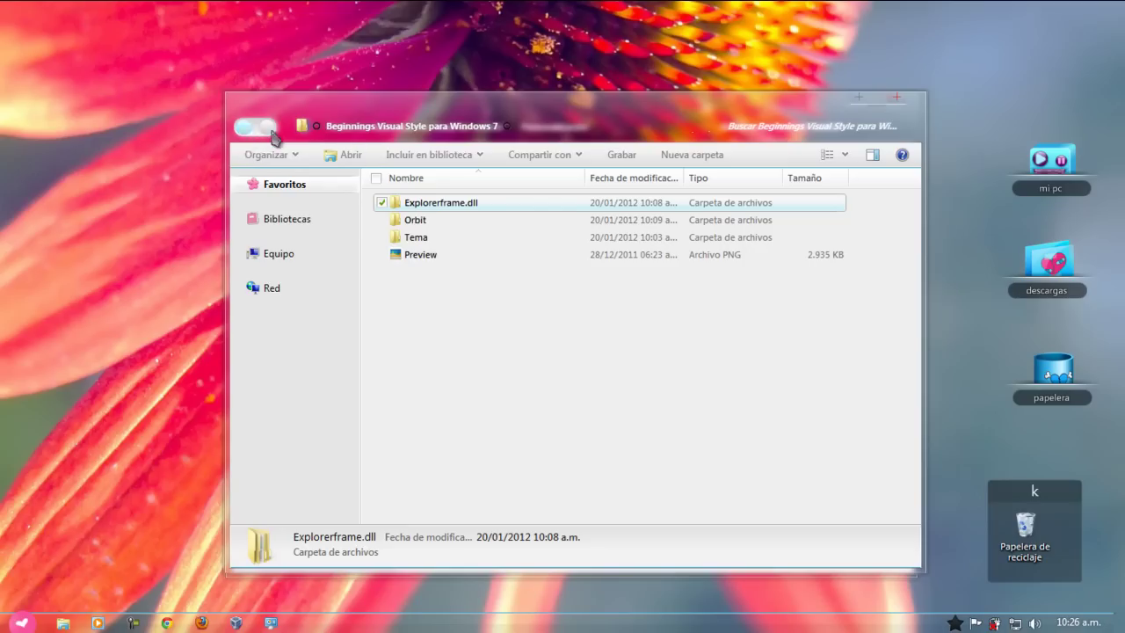
Open the Orbit folder and select the BeginningsBig, BeginningsSmall_Bottom and BeginningsSmall_Top images
{"action": "double_click", "coordinate": [418, 225]}
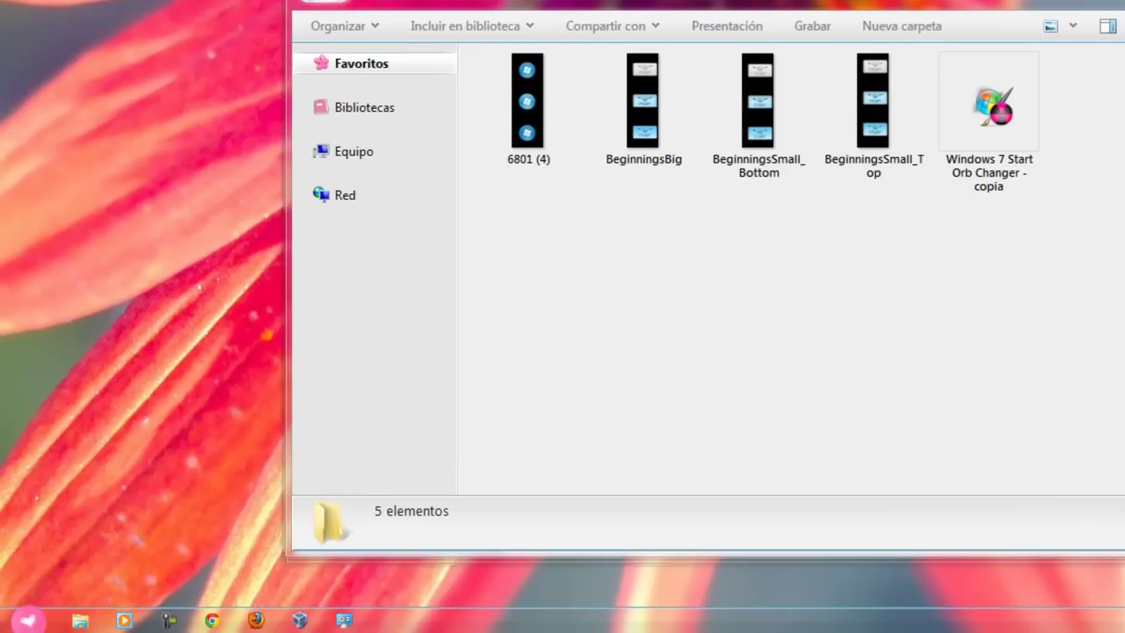
{"action": "left_click", "coordinate": [24, 621]}
{"action": "left_click", "coordinate": [559, 224]}
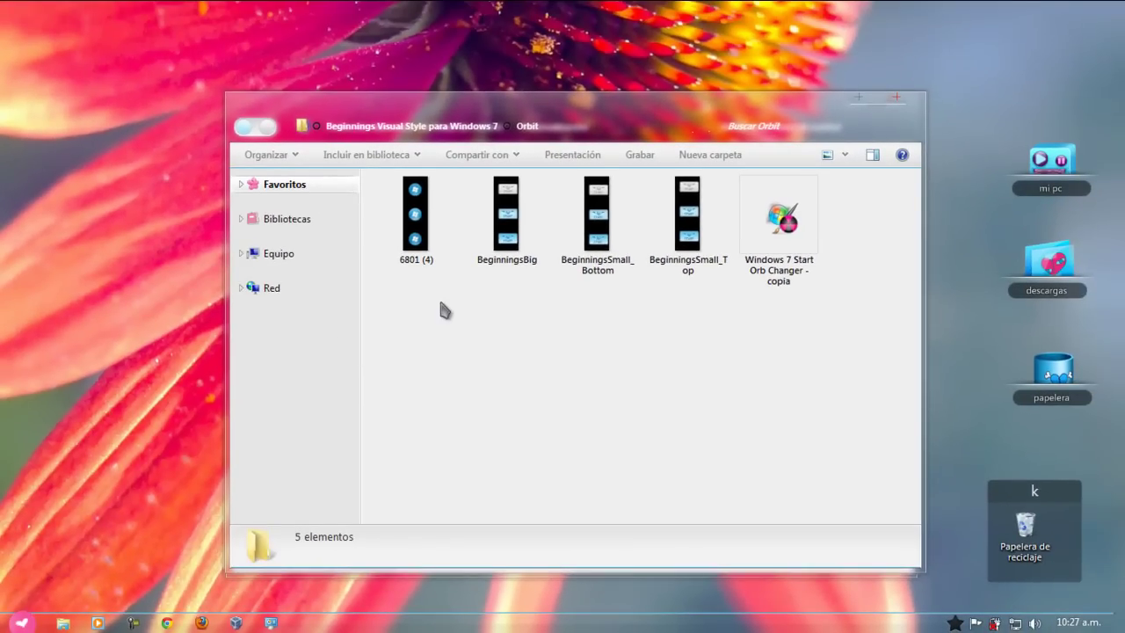
{"action": "left_click_drag", "start_coordinate": [690, 320], "coordinate": [501, 205]}
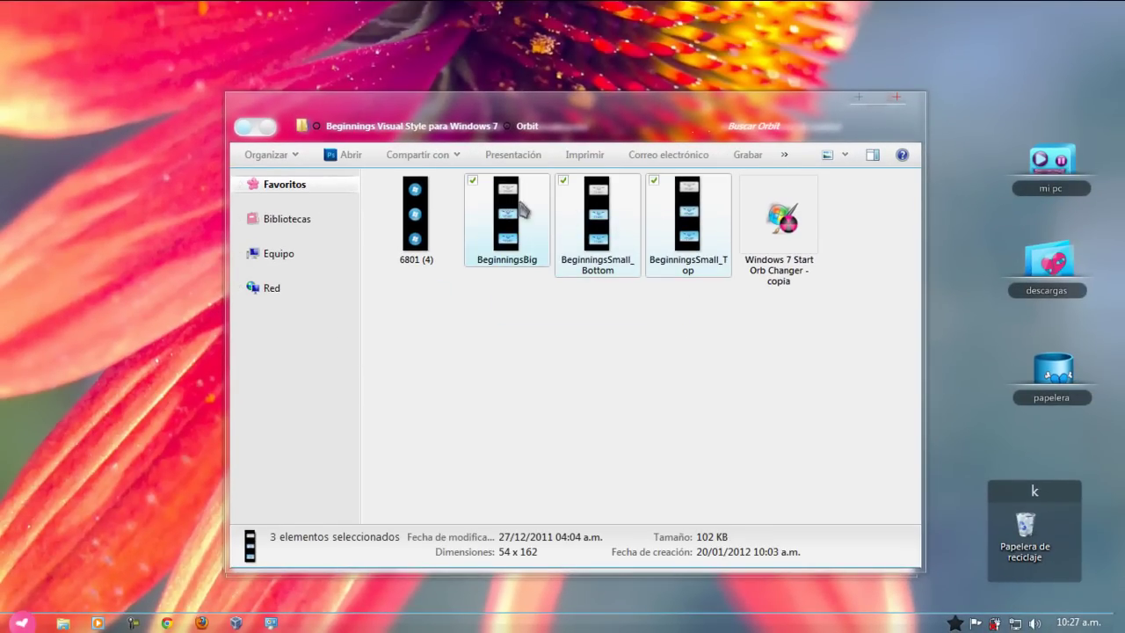
Select the 6801 (4) orb image, and run Windows 7 Start Orb Changer to view its new start orb chooser before closing both windows
{"action": "left_click", "coordinate": [398, 188]}
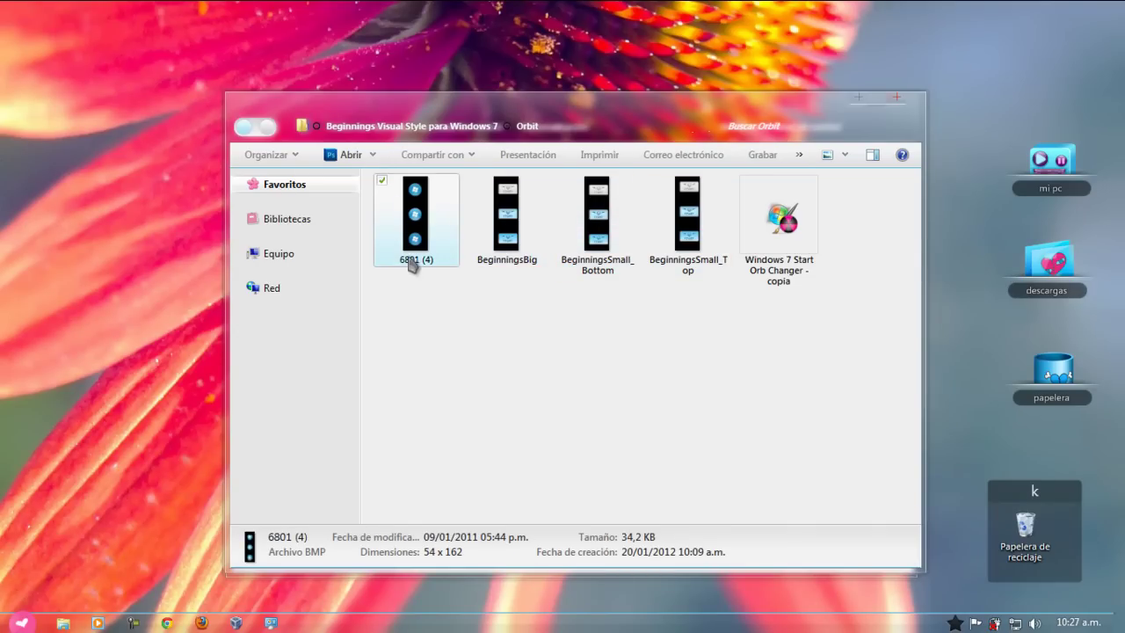
{"action": "left_click", "coordinate": [761, 269]}
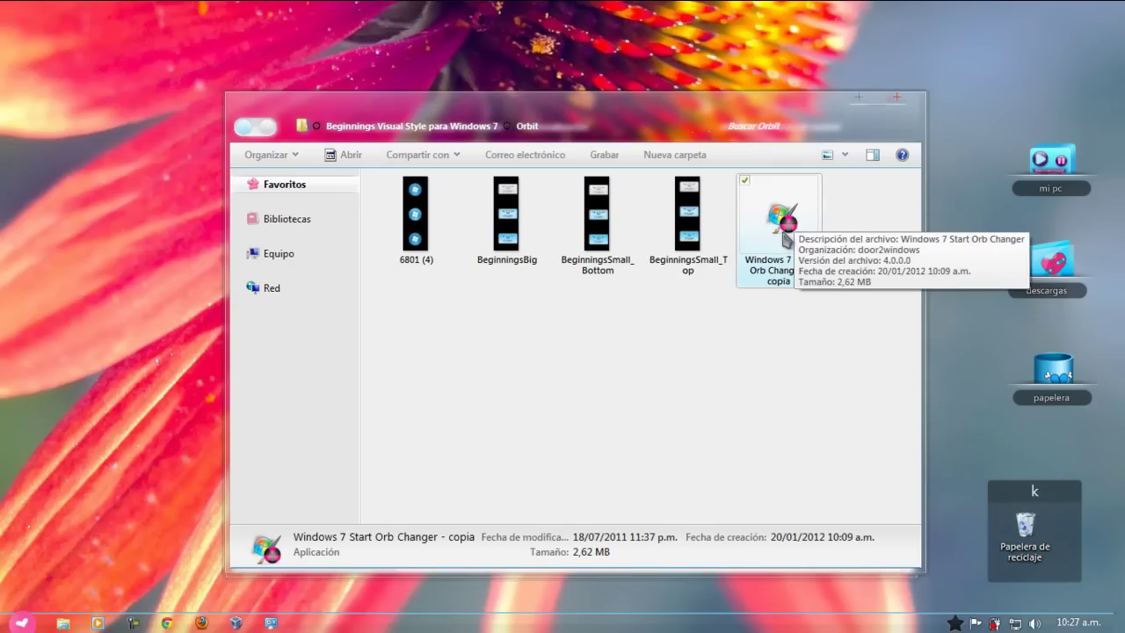
{"action": "double_click", "coordinate": [795, 214]}
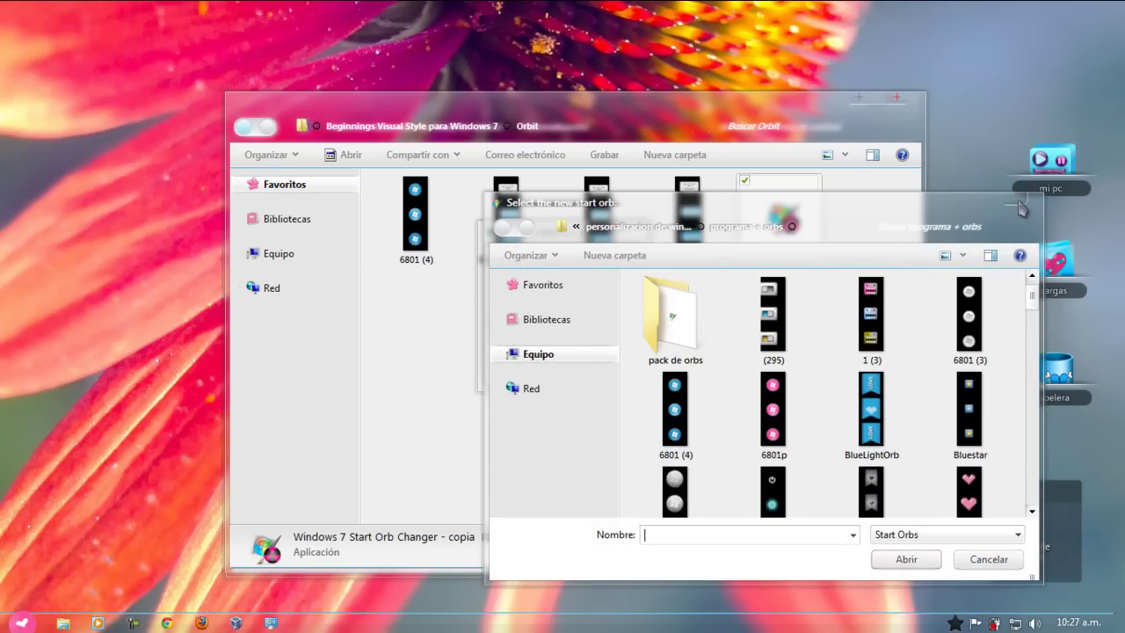
{"action": "left_click", "coordinate": [1018, 199]}
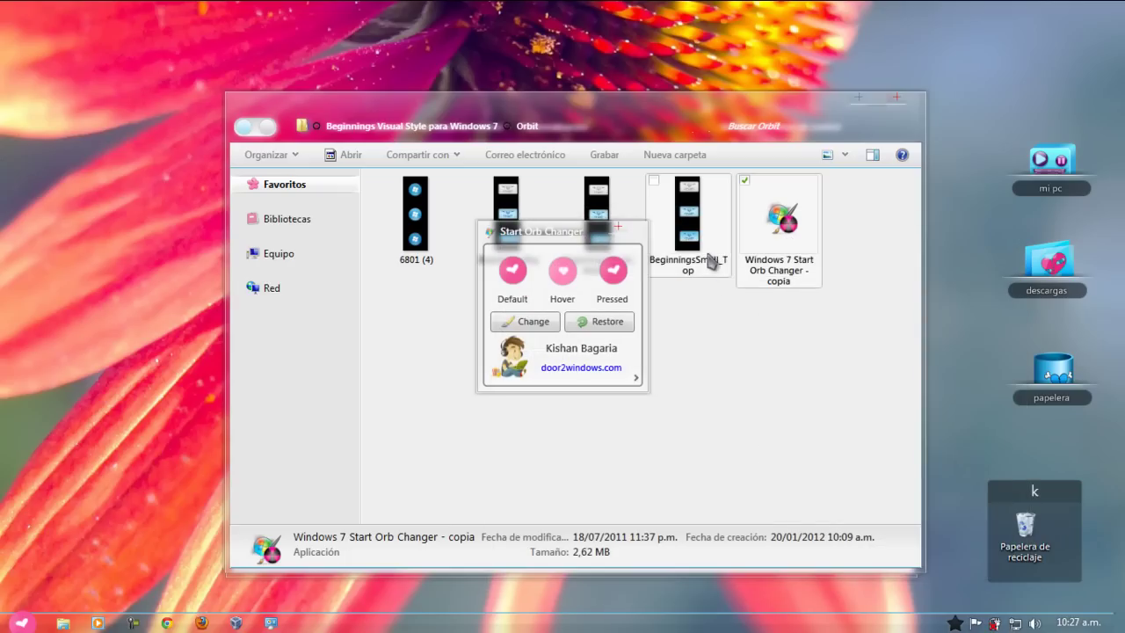
{"action": "left_click", "coordinate": [622, 233]}
Show and dismiss the Start menu, and return from Orbit to the main Beginnings Visual Style para Windows 7 folder
{"action": "left_click", "coordinate": [24, 623]}
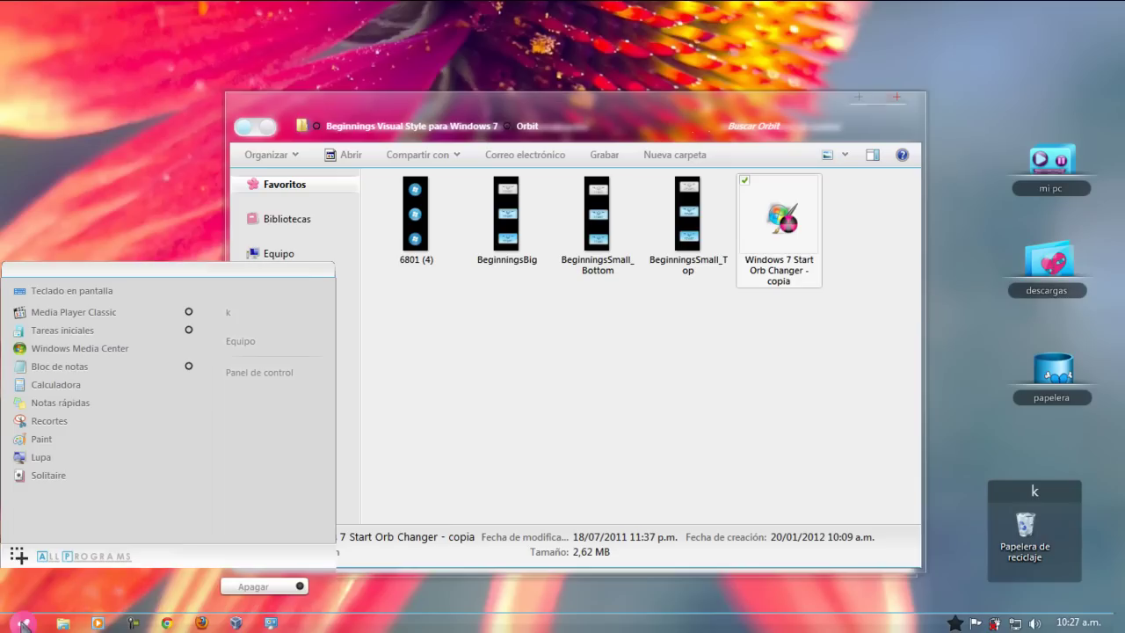
{"action": "left_click", "coordinate": [73, 623]}
{"action": "left_click", "coordinate": [369, 127]}
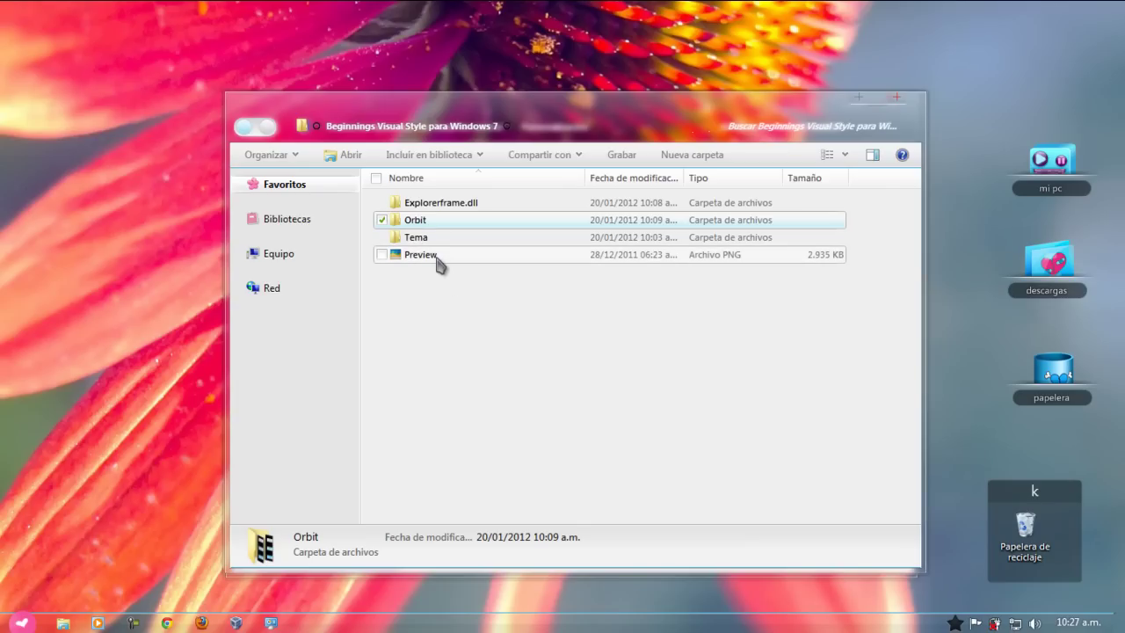
Open the Preview image from the main theme folder, examine the pictured style up close, and close the image
{"action": "mouse_move", "coordinate": [438, 263]}
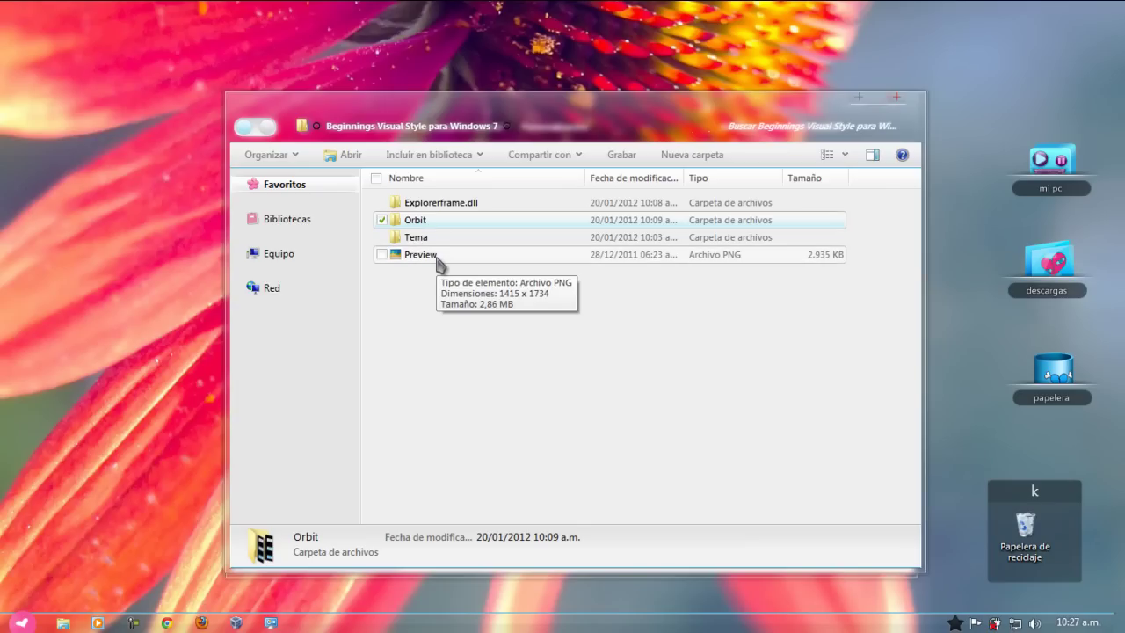
{"action": "right_click", "coordinate": [1029, 530]}
{"action": "left_click", "coordinate": [666, 363]}
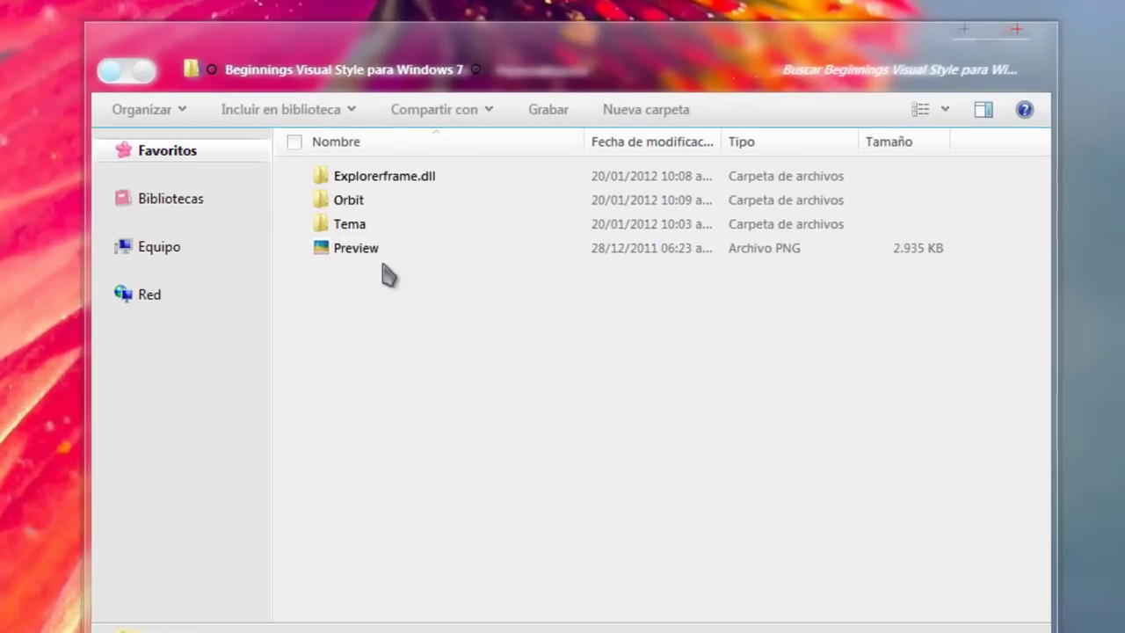
{"action": "left_click", "coordinate": [413, 255]}
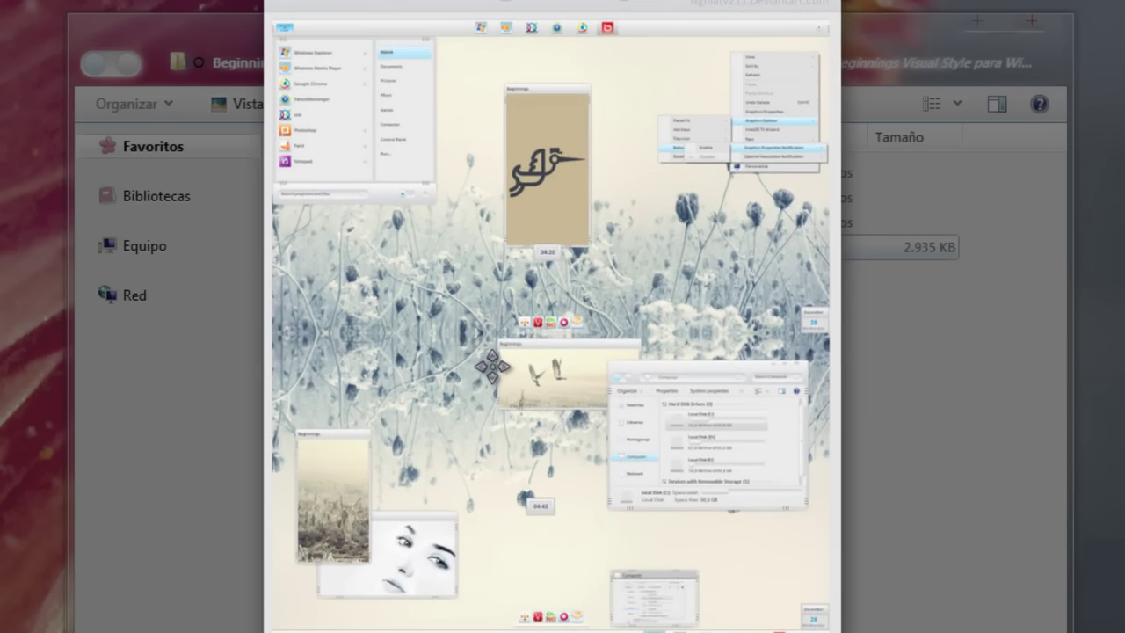
{"action": "scroll", "coordinate": [879, 95], "scroll_direction": "up", "scroll_amount": 5}
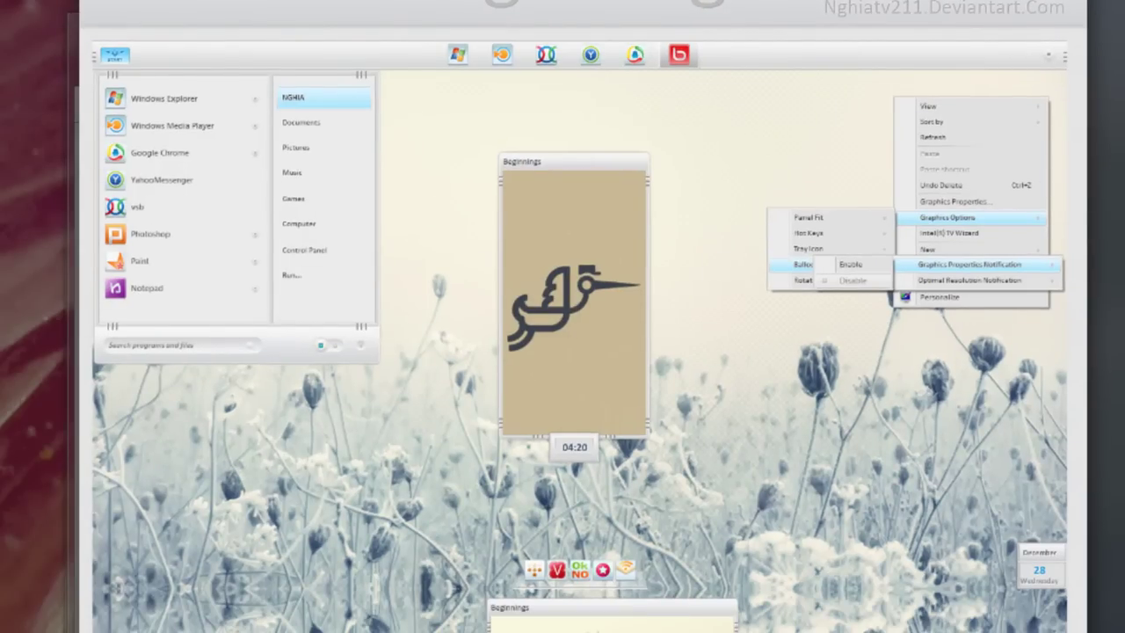
{"action": "scroll", "coordinate": [921, 211], "scroll_direction": "down", "scroll_amount": 5}
{"action": "left_click", "coordinate": [914, 211]}
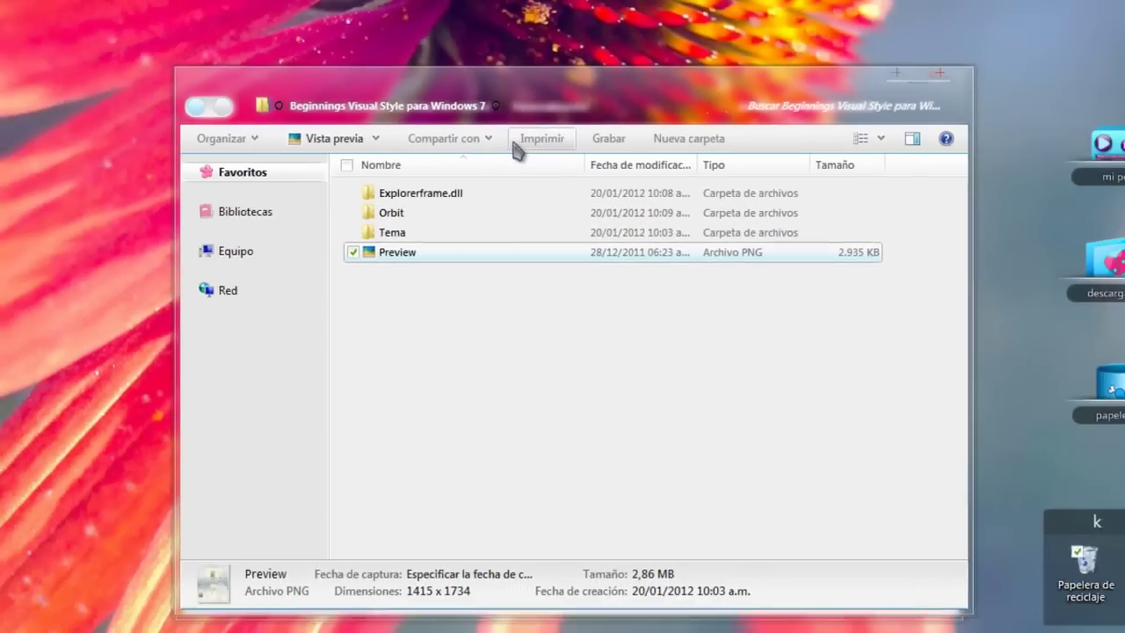